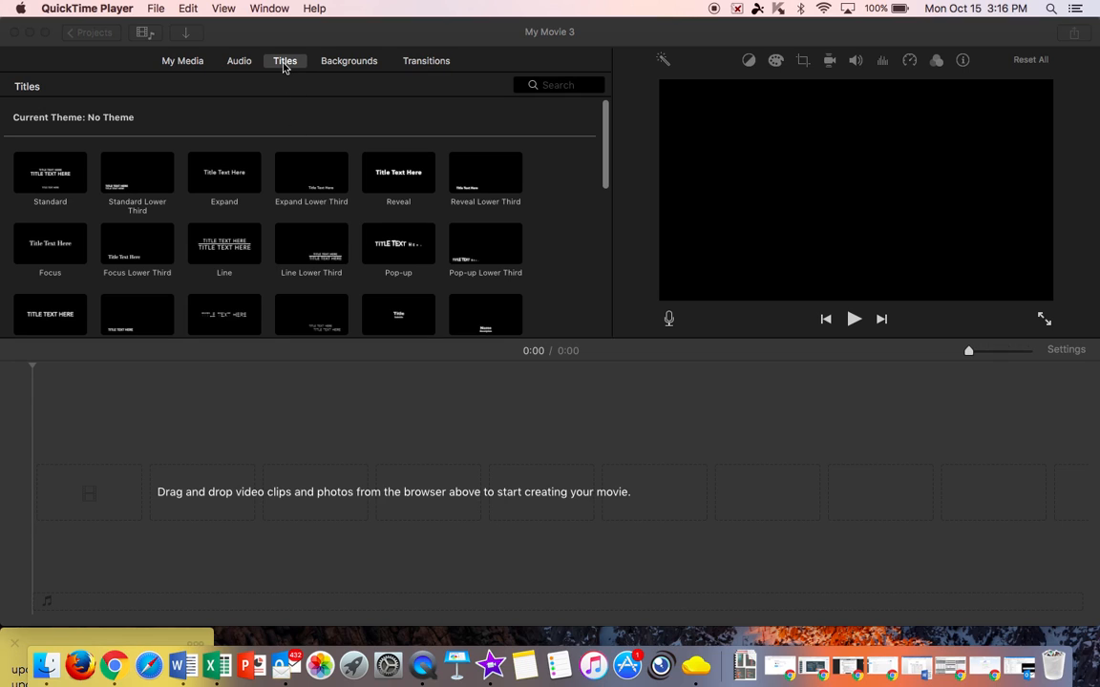
- Add the Centered title as the first clip in the empty timeline and shrink the timeline's clip size
scroll(313, 223, "down", 3)
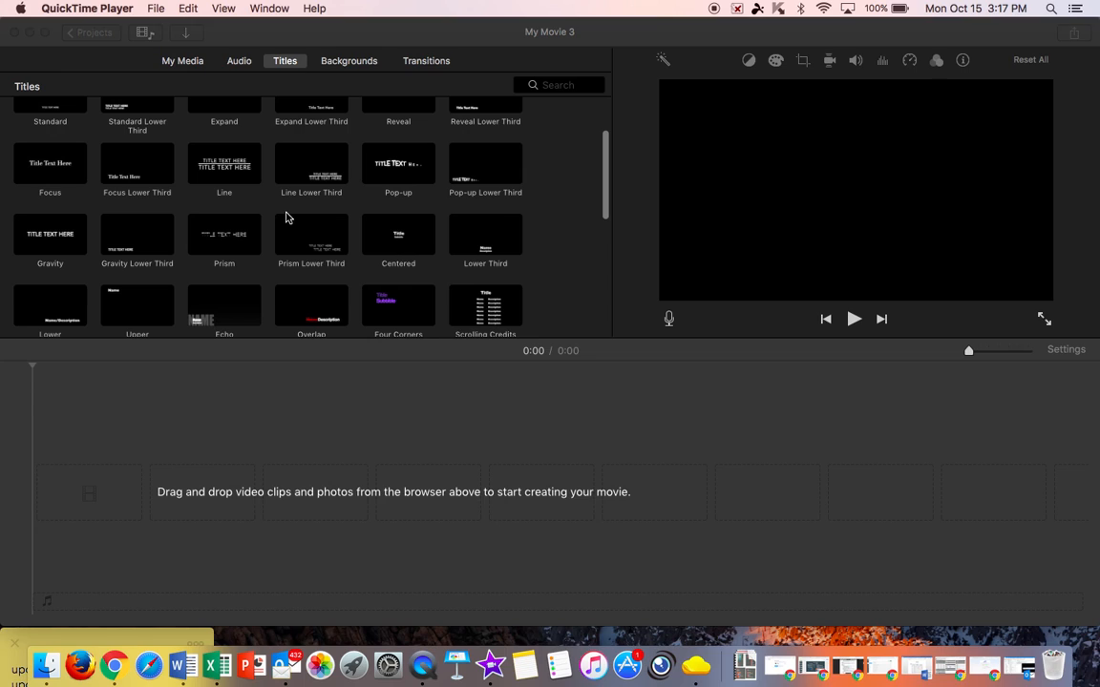
left_click(405, 250)
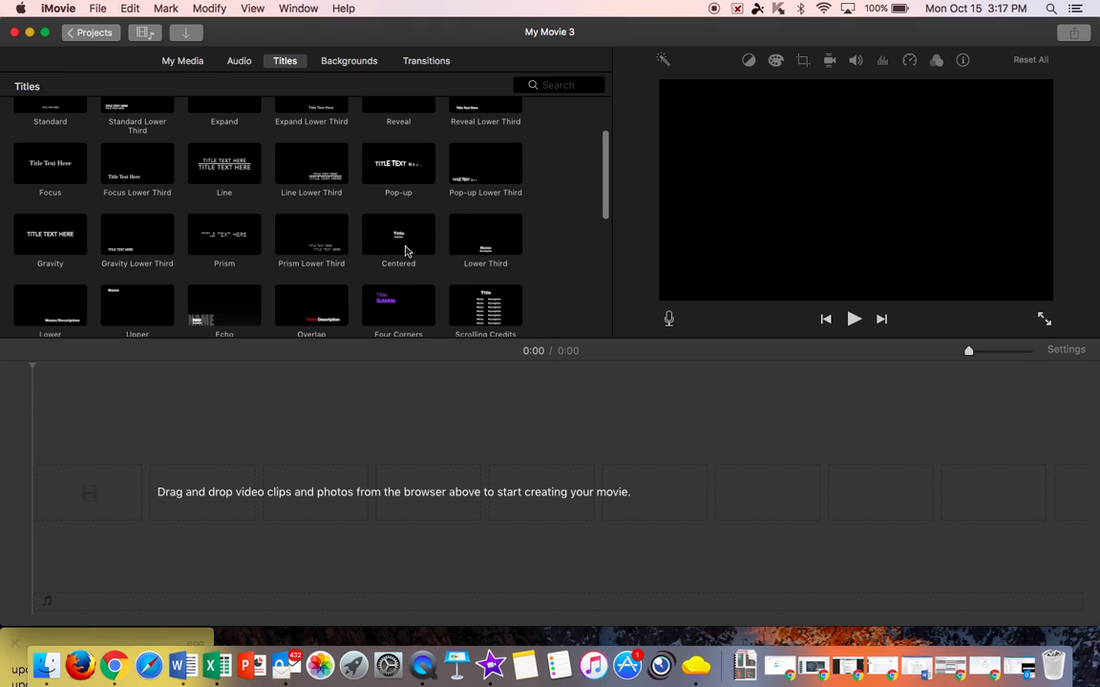
left_click(412, 248)
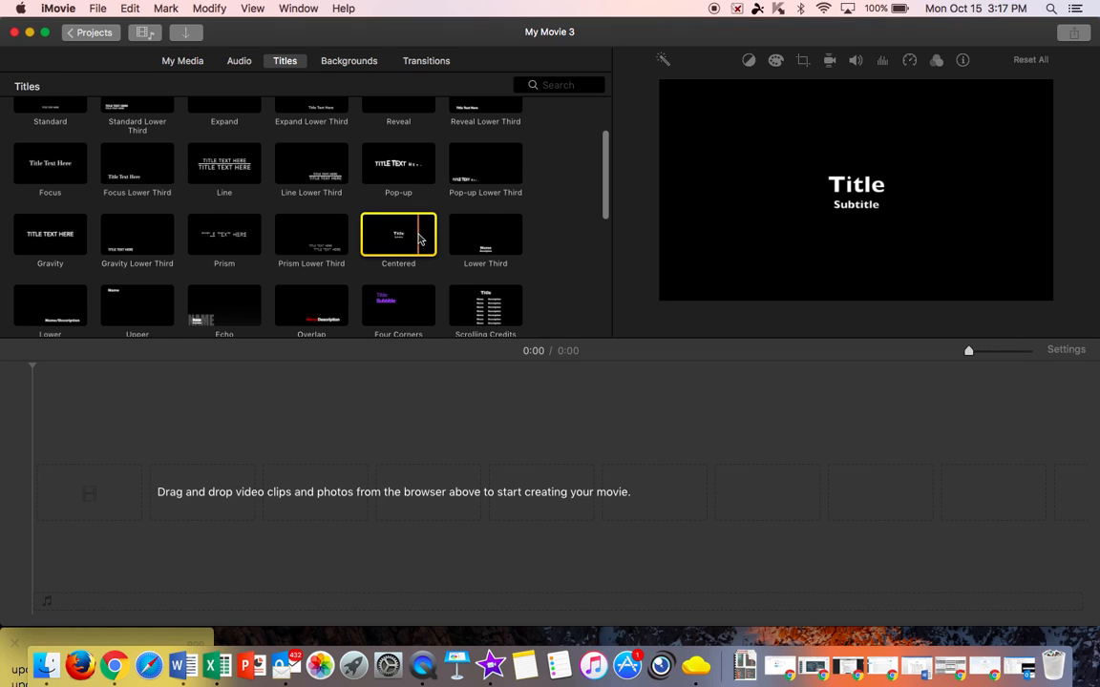
left_click_drag(415, 239, 234, 437)
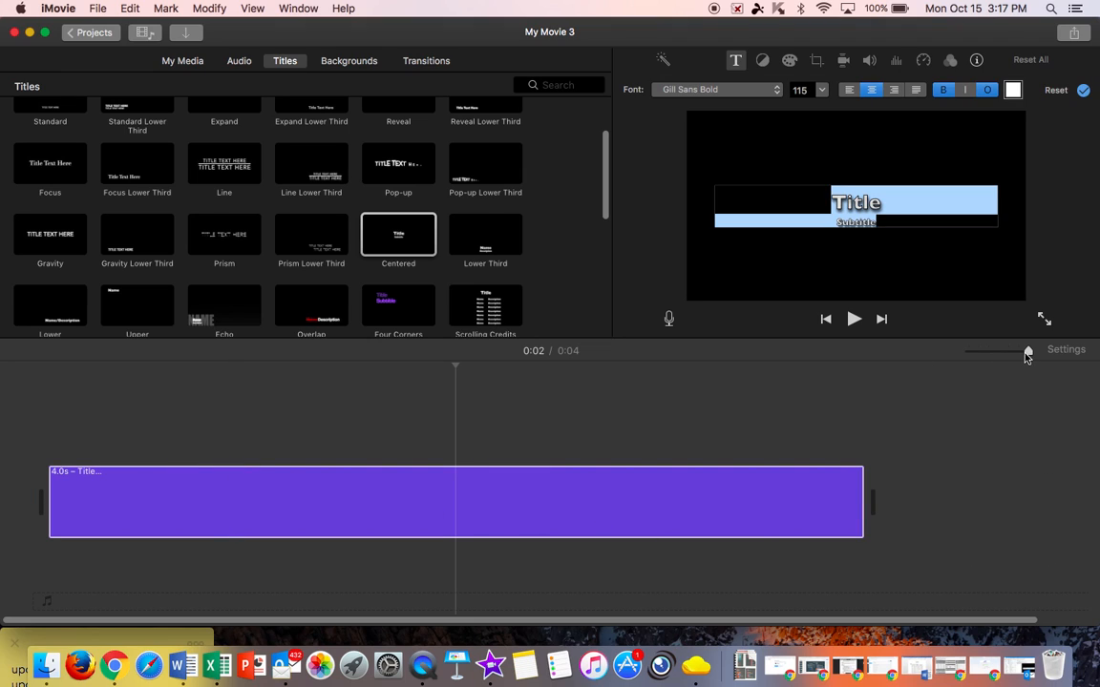
left_click_drag(1028, 355, 999, 352)
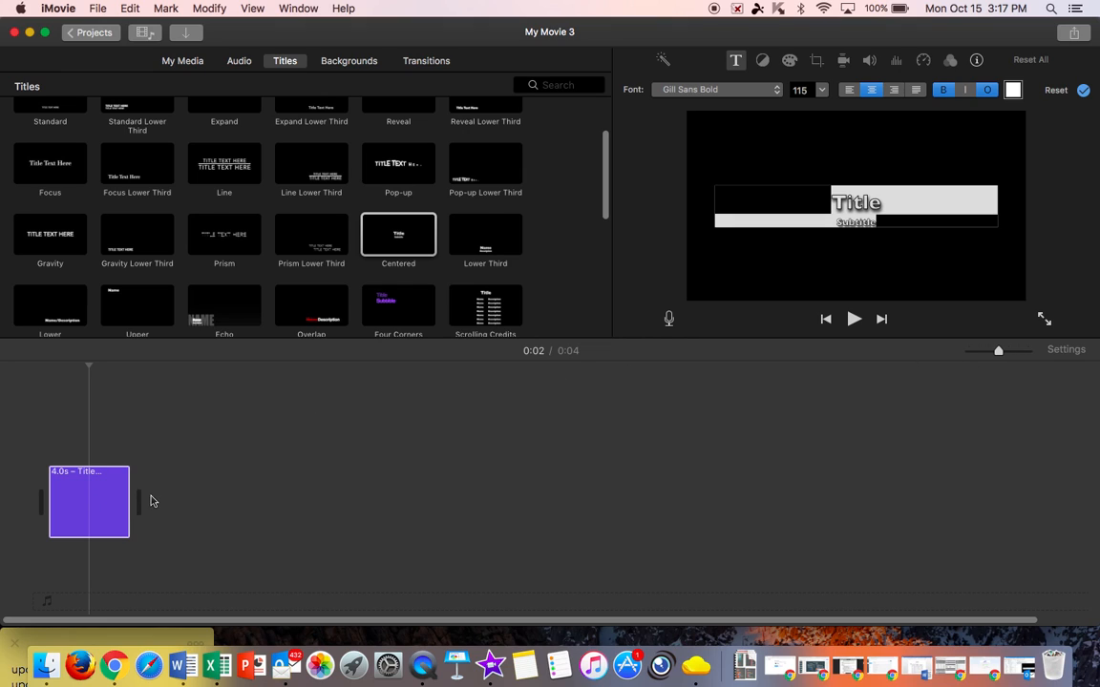
- Replace the title clip's placeholder text with "Title" on the first line and "Your Name" on the second
left_click(862, 218)
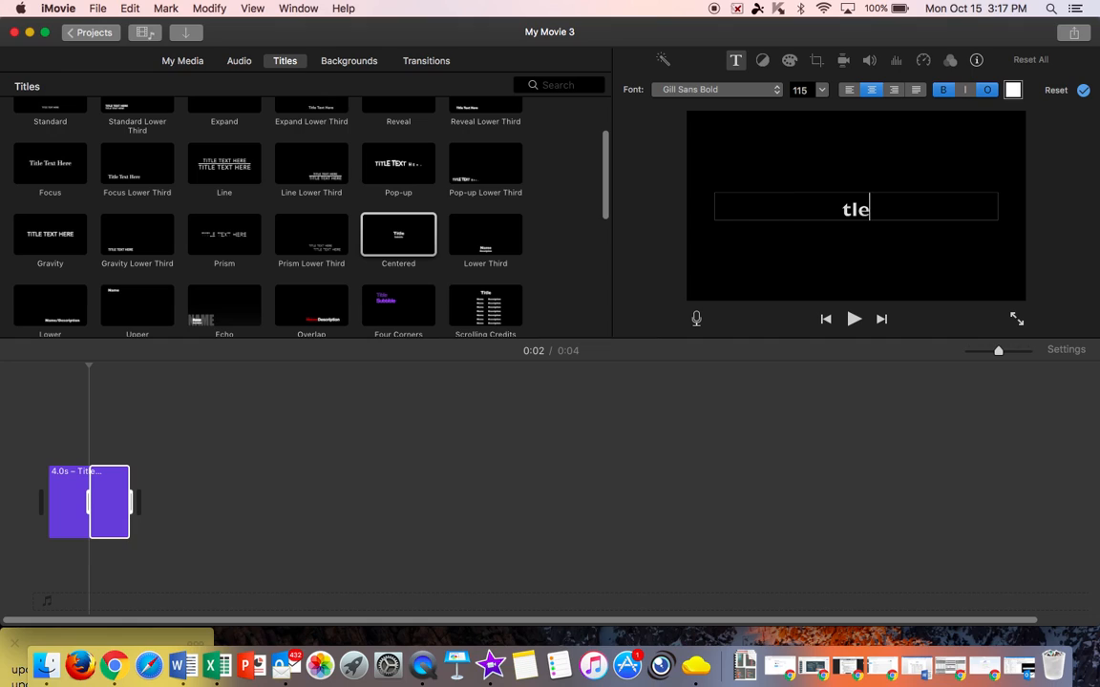
key("BackSpace")
key("BackSpace")
key("BackSpace")
type("Title")
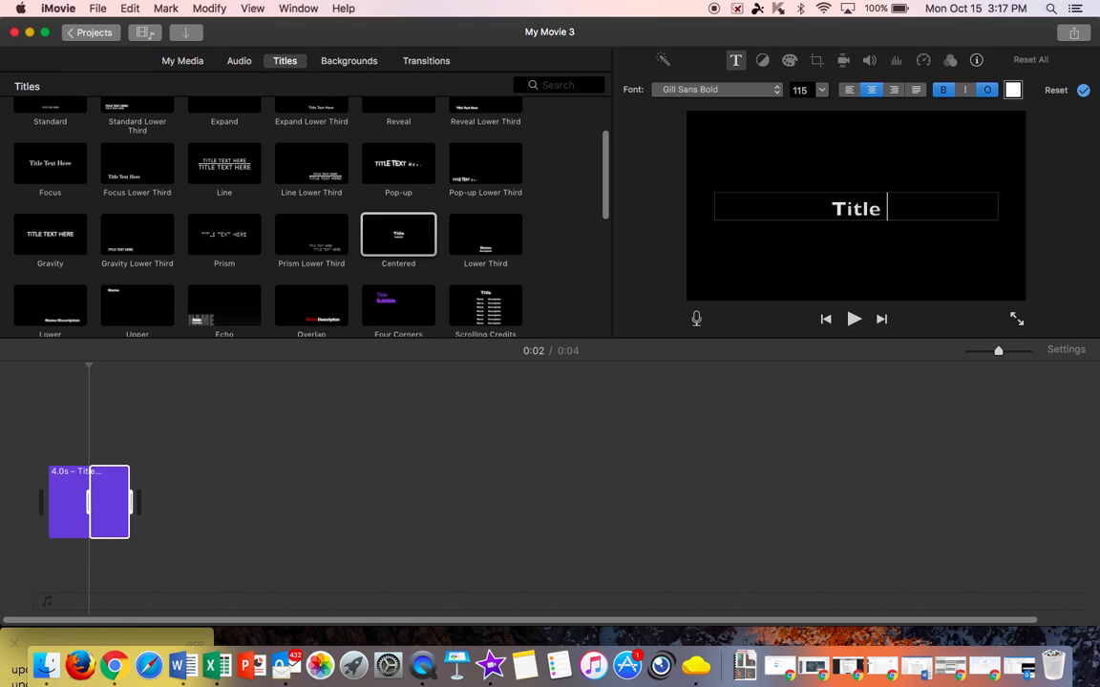
key("Return")
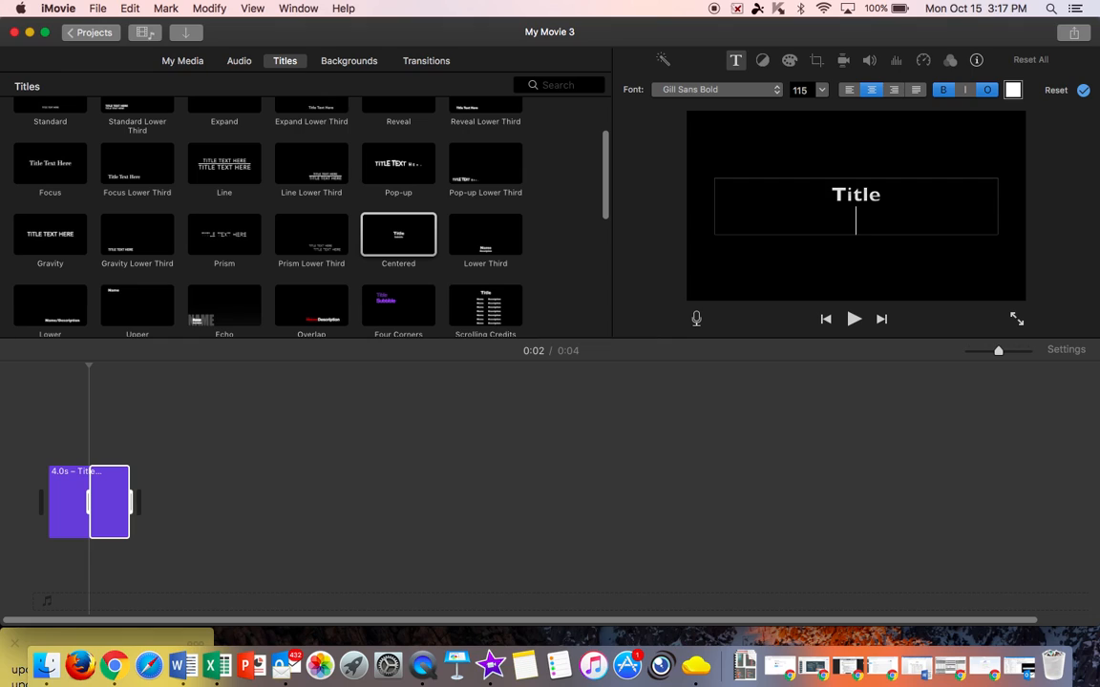
type("Your Nam")
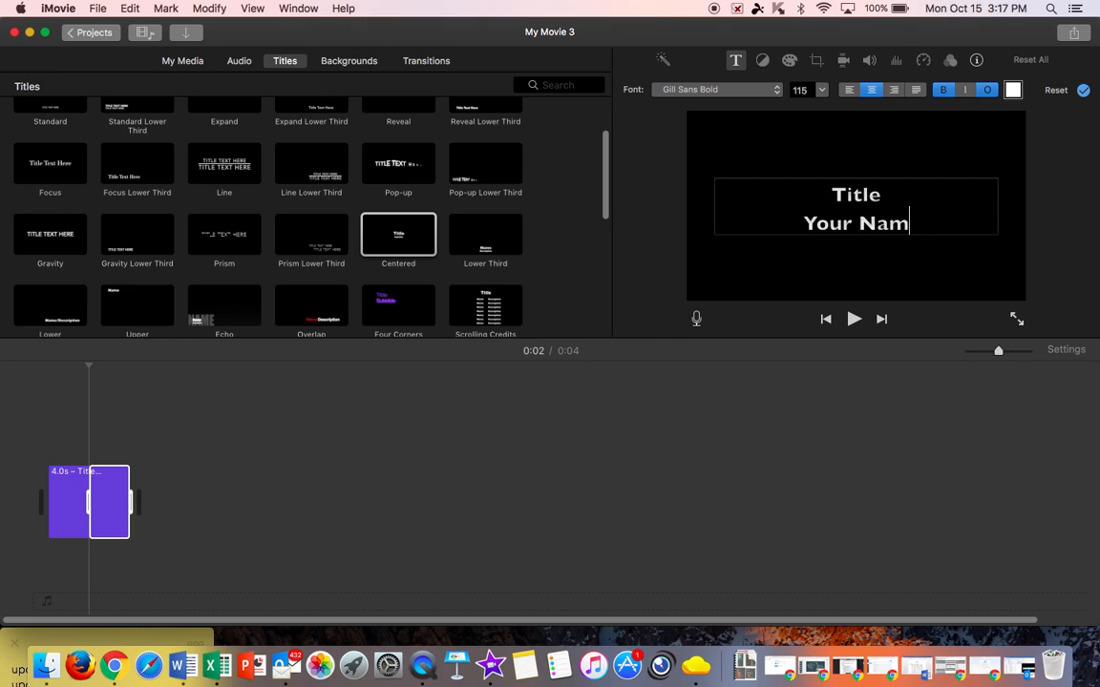
type("e")
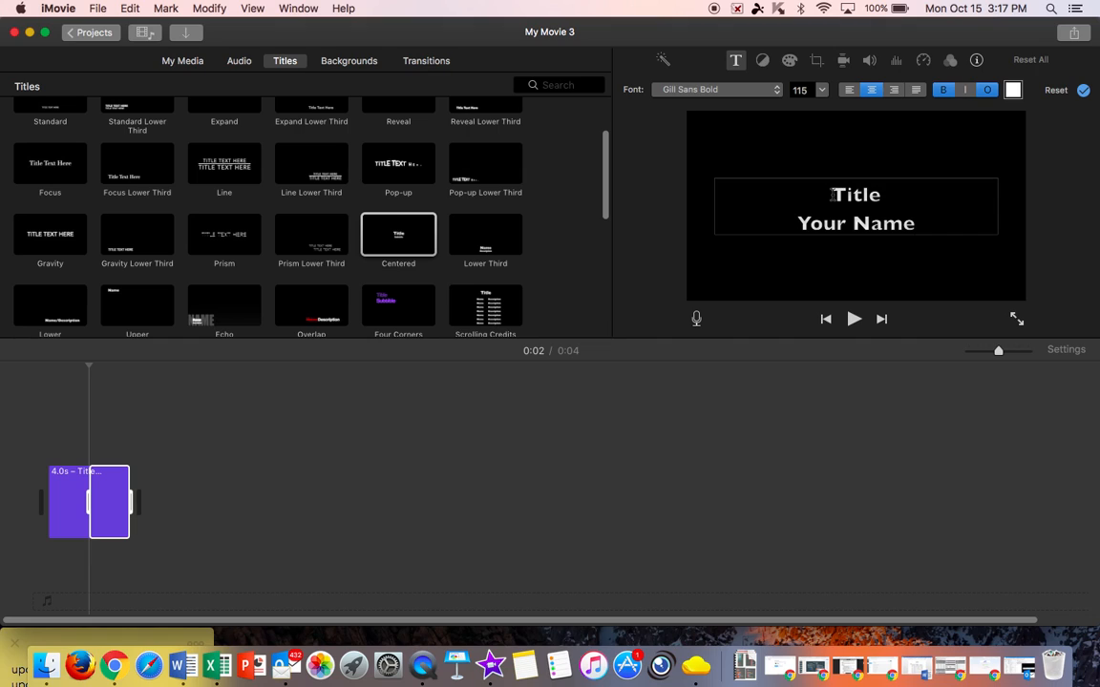
- Format the word "Title" in American Typewriter Bold at size 124
left_click_drag(832, 195, 885, 196)
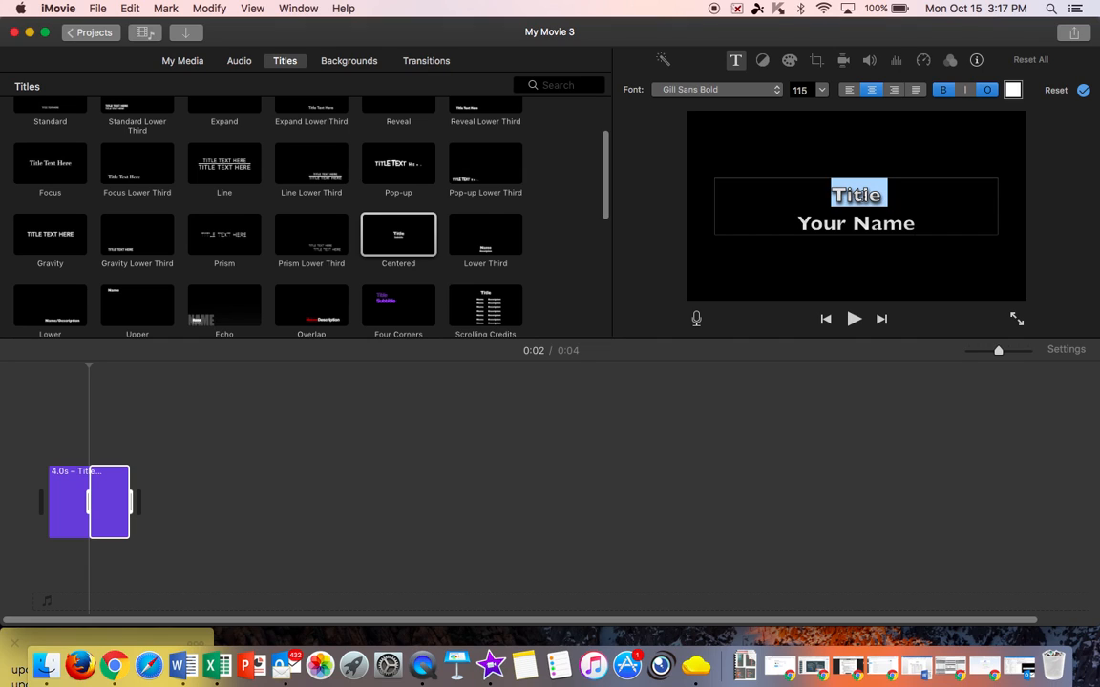
left_click(773, 95)
left_click(768, 140)
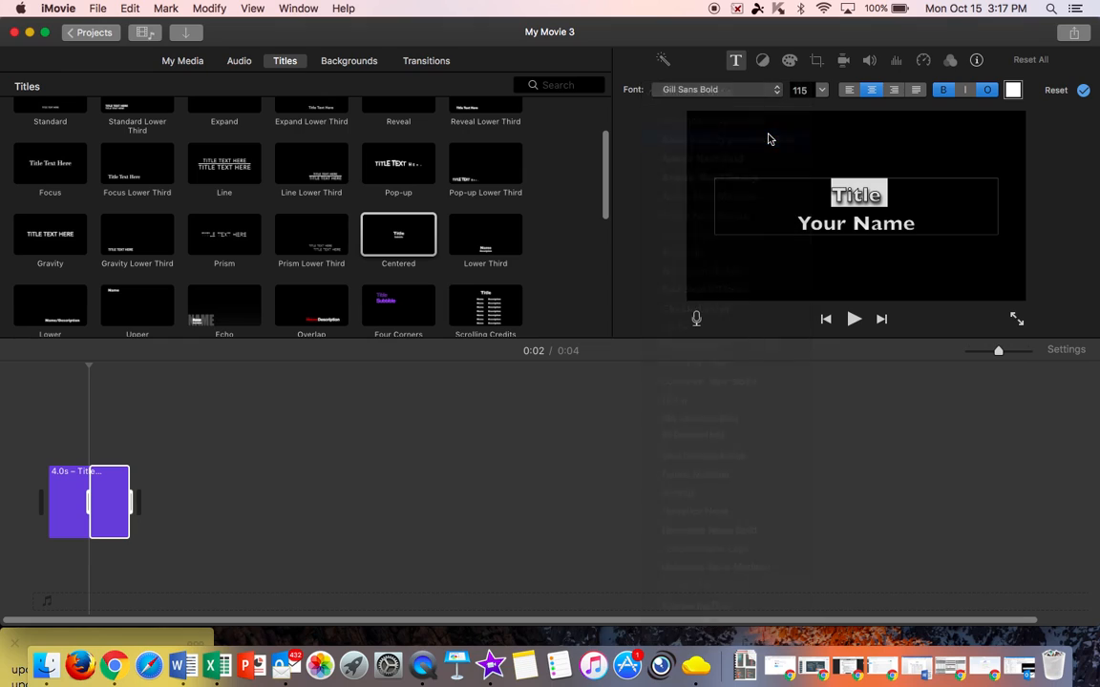
left_click(821, 91)
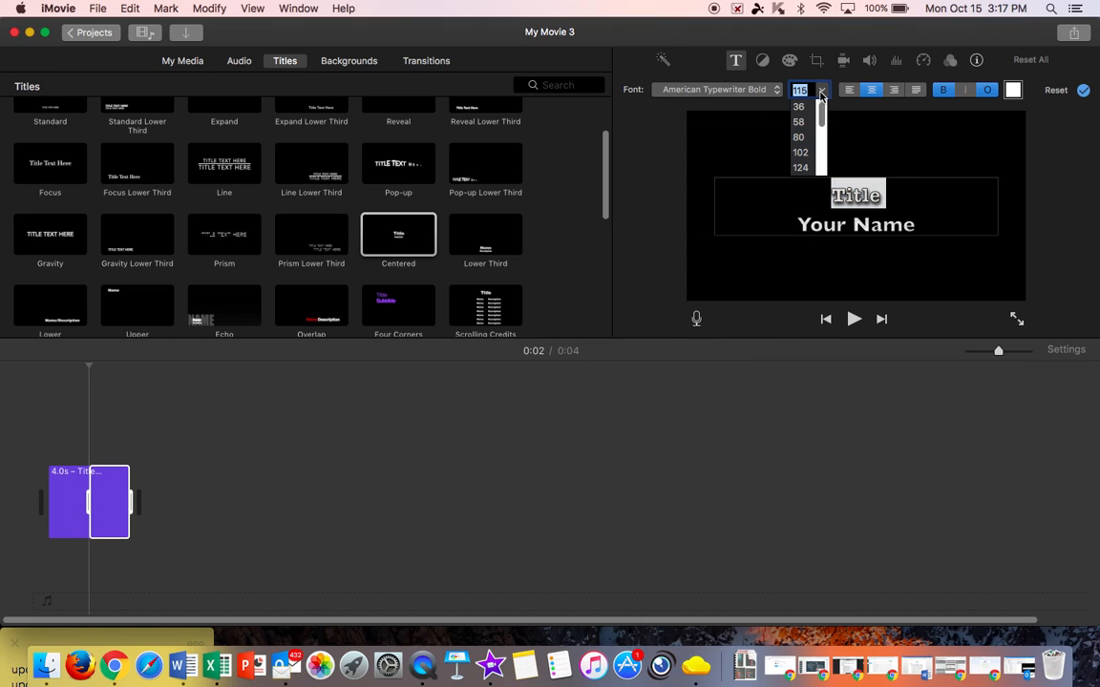
left_click(808, 168)
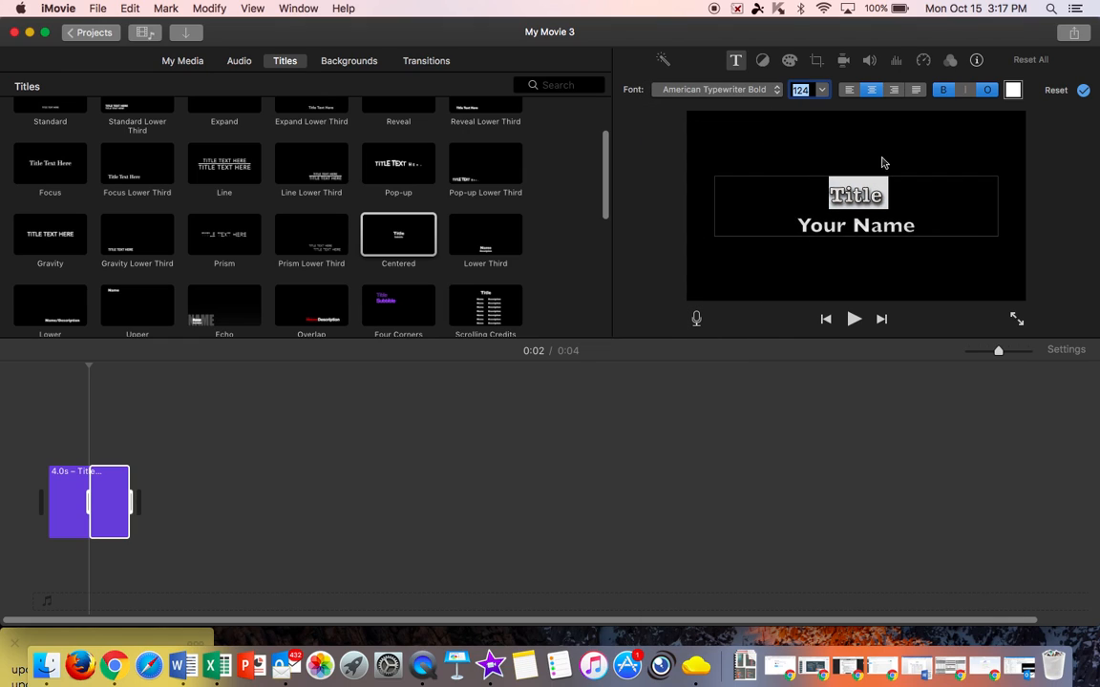
- Color the word "Title" red and finish editing the title clip
left_click(1014, 91)
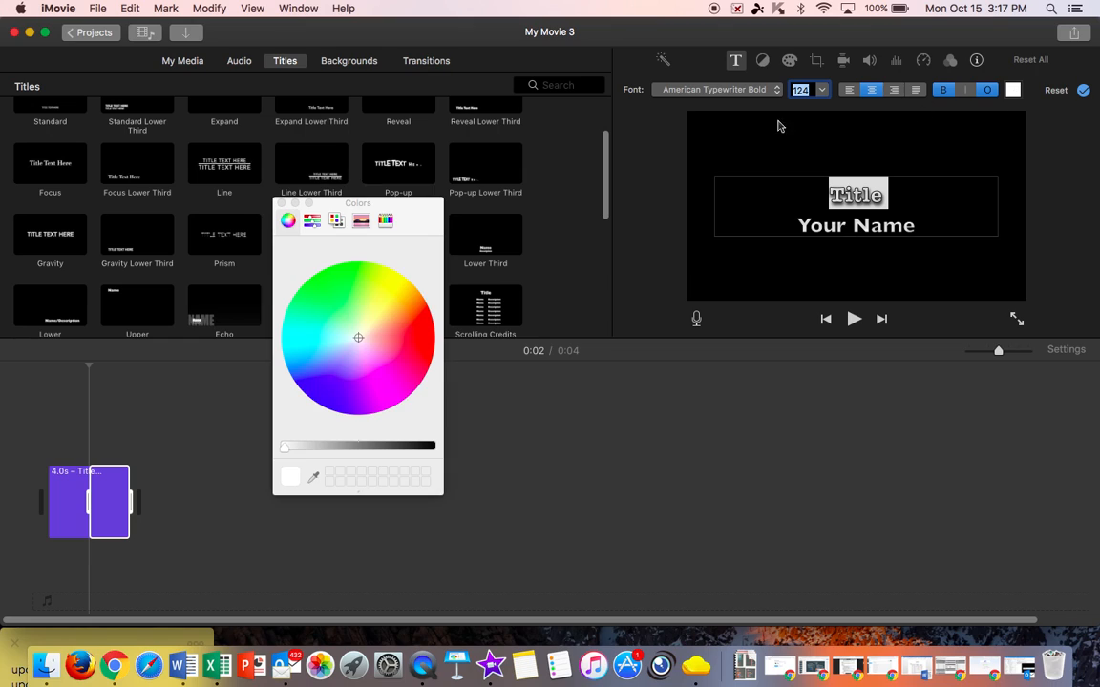
left_click(429, 330)
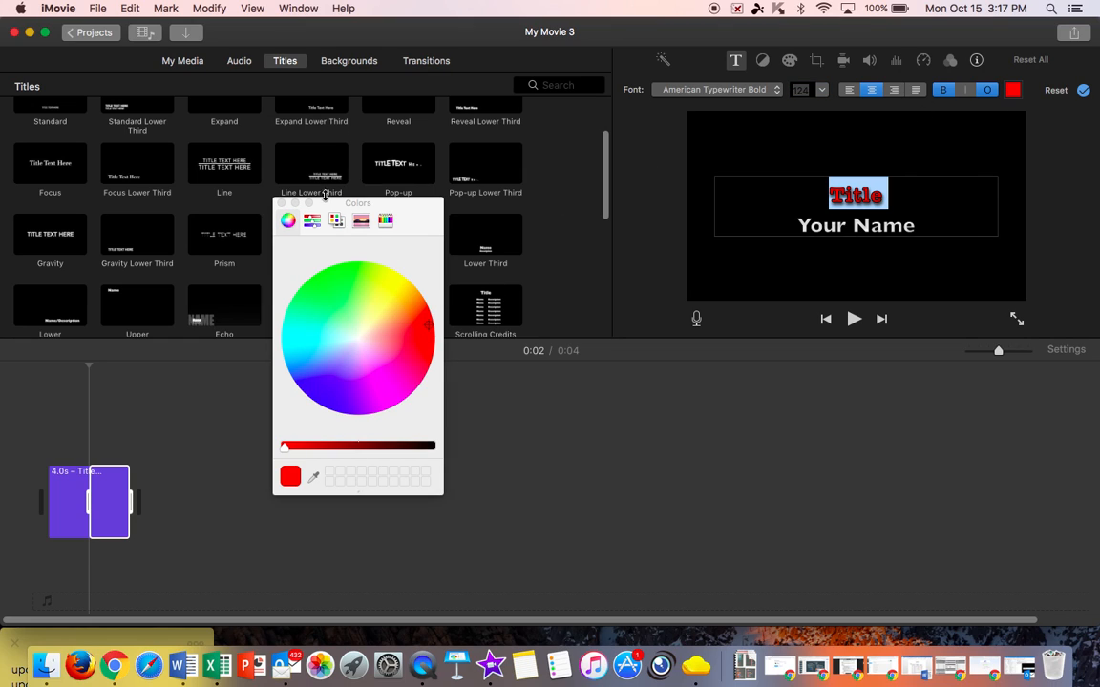
left_click(281, 203)
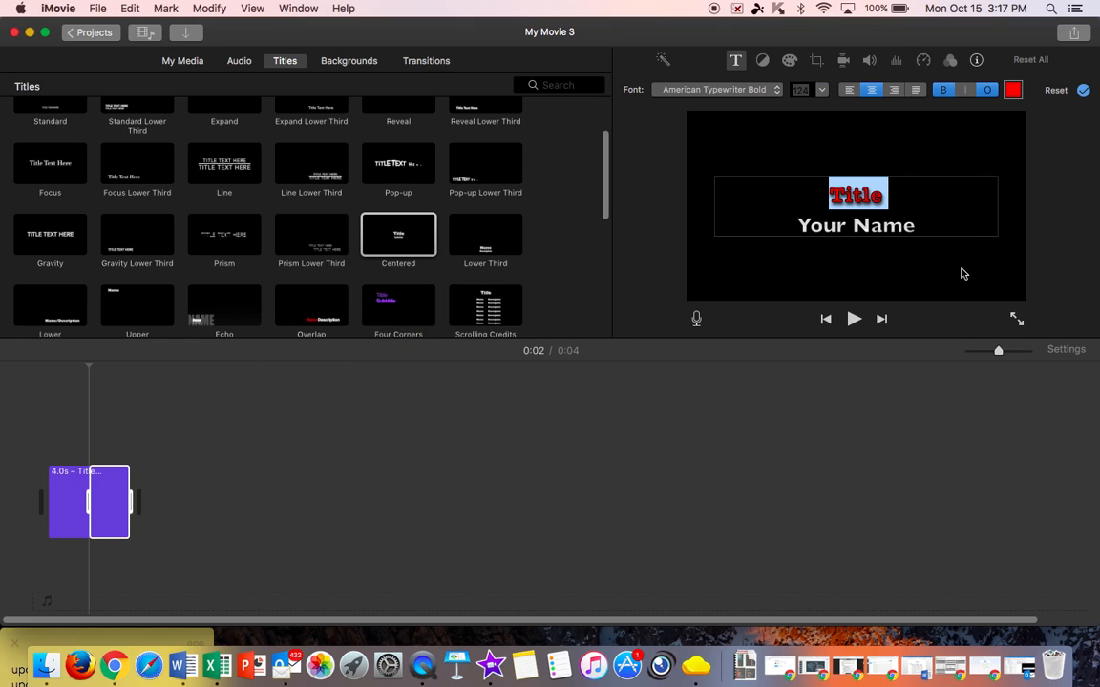
left_click(943, 397)
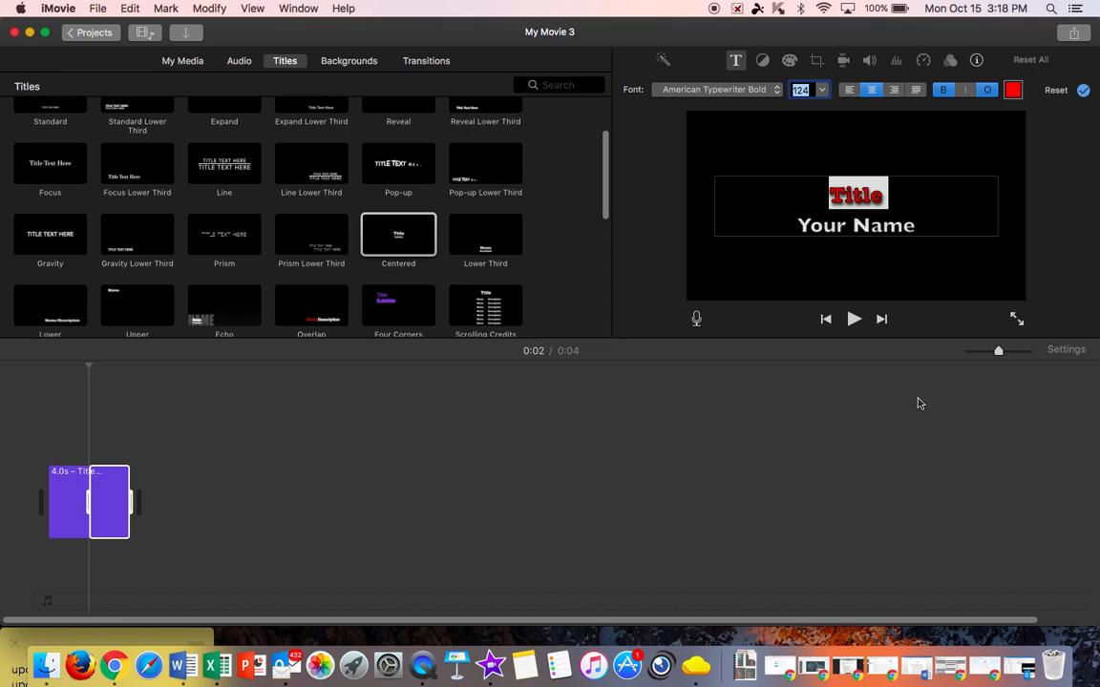
left_click(914, 401)
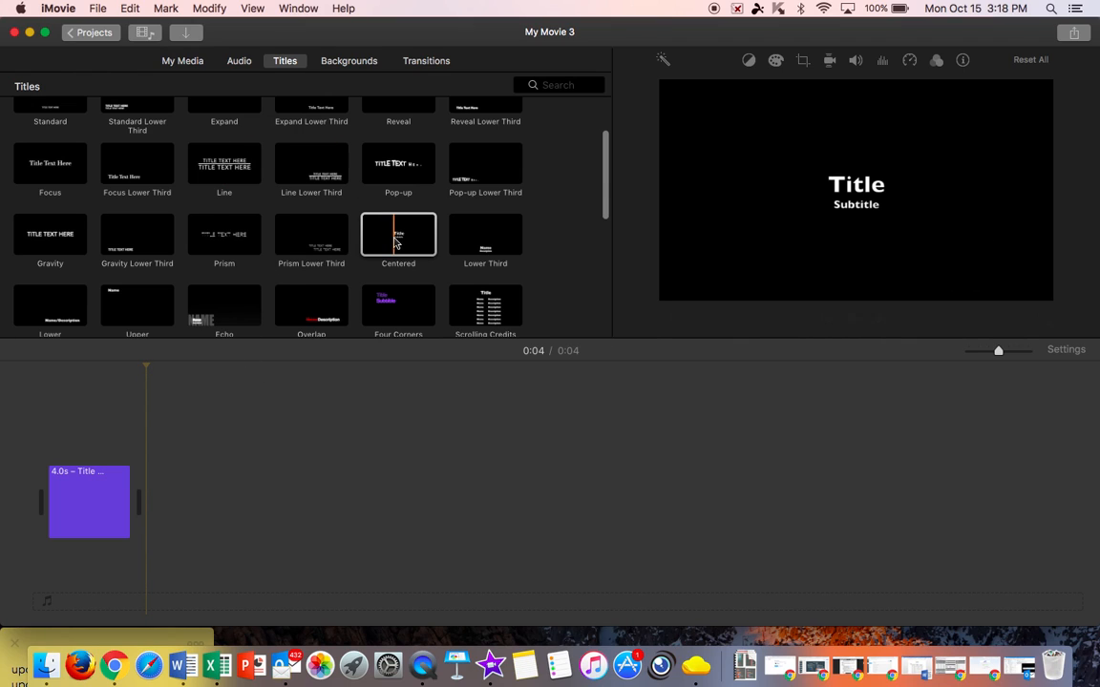
- Add a second Centered title and a Gravity title after the first clip in the timeline
left_click_drag(394, 230, 306, 444)
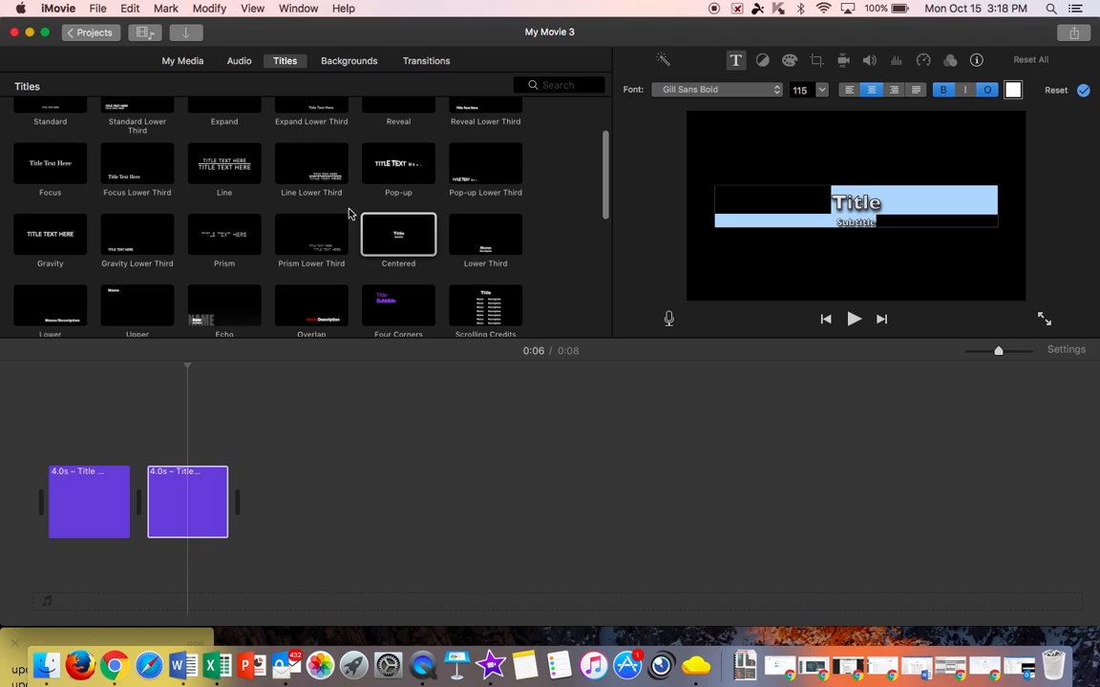
left_click(308, 429)
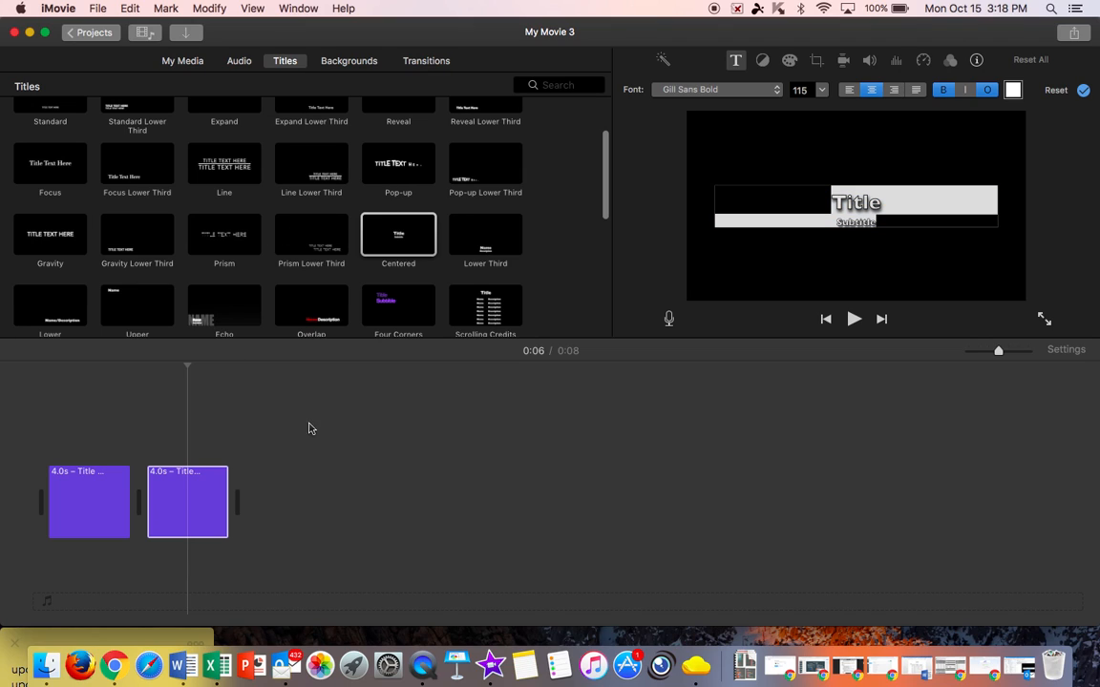
left_click_drag(48, 210, 305, 492)
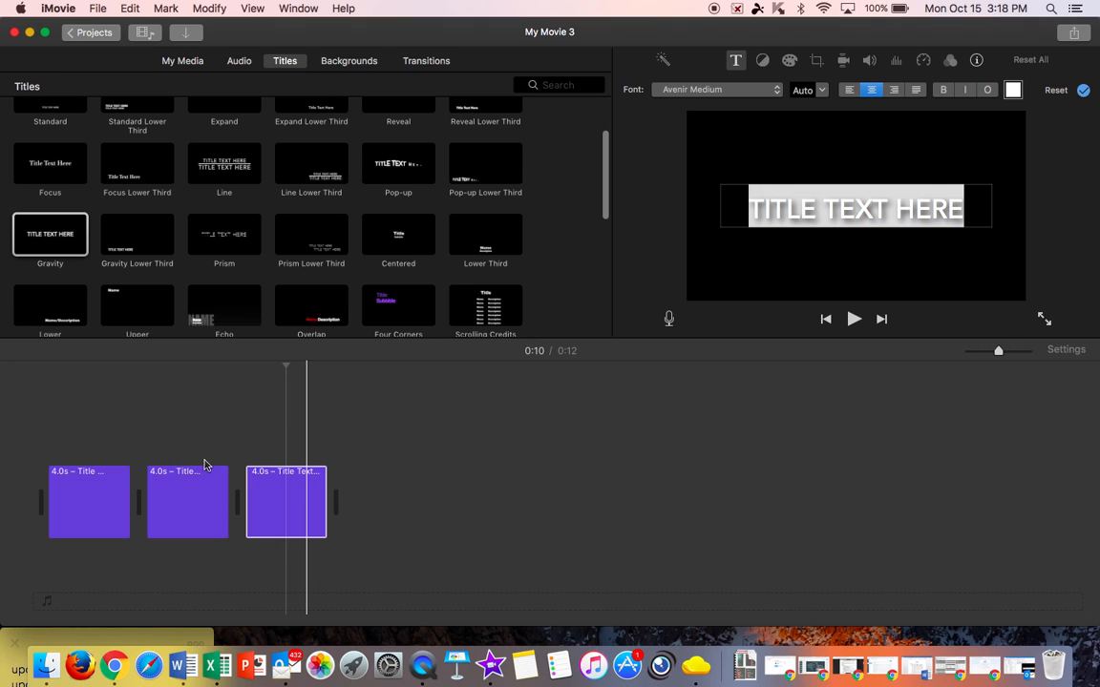
- Move the second Centered title clip to the end of the timeline, after the Gravity title
left_click(205, 489)
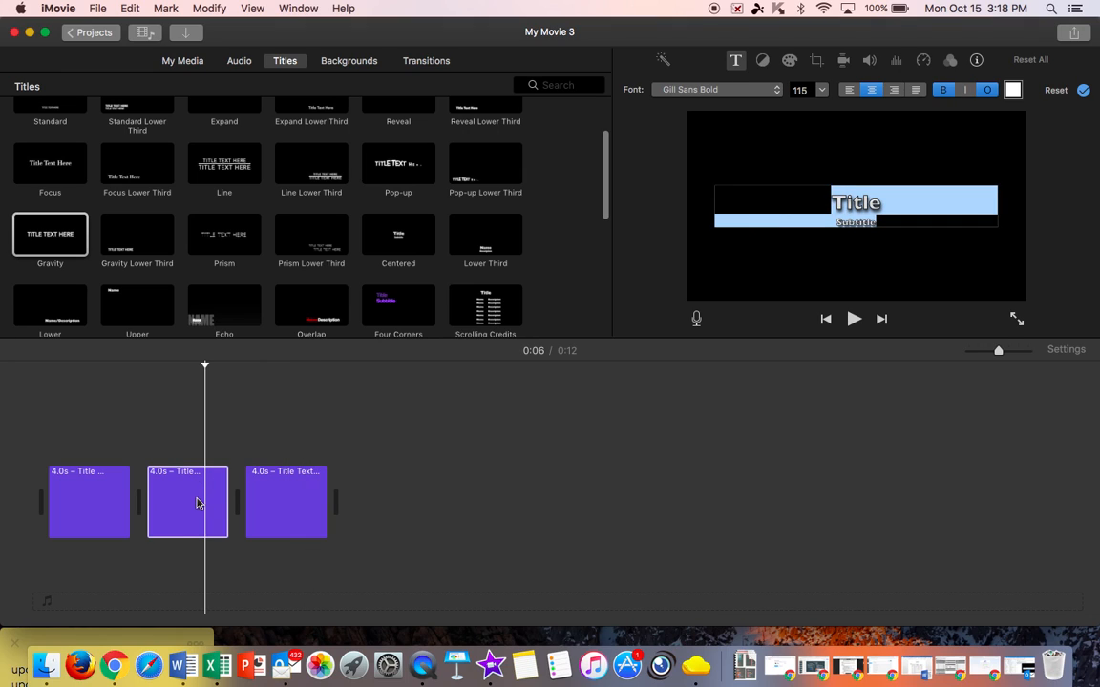
left_click(361, 494)
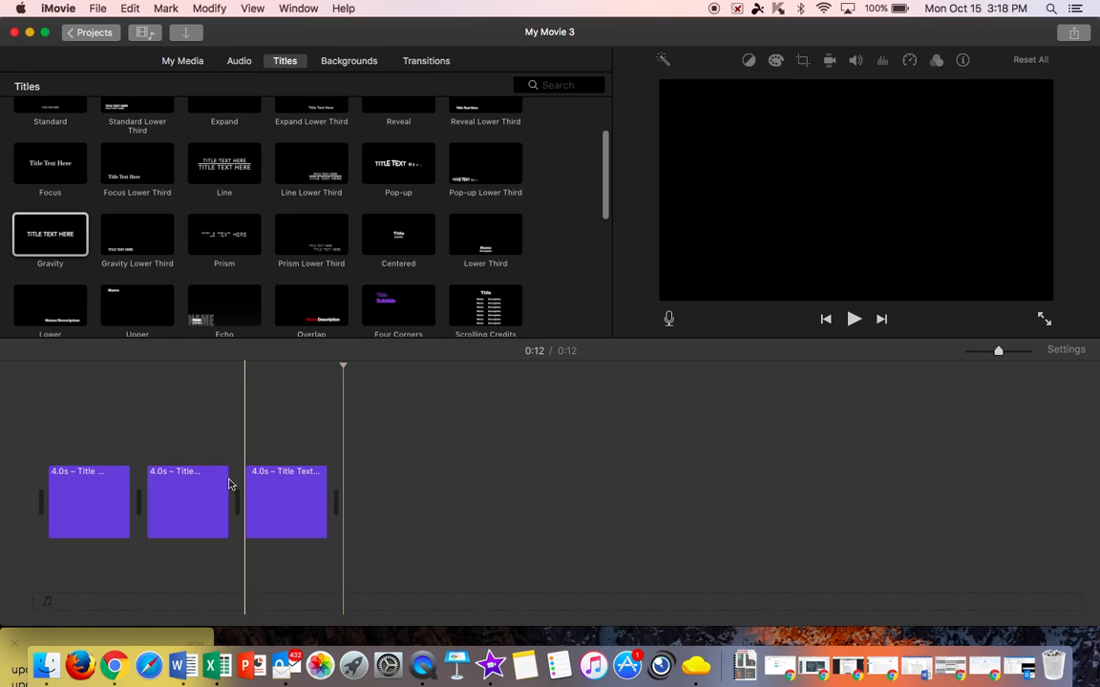
left_click(197, 492)
left_click_drag(194, 498, 381, 506)
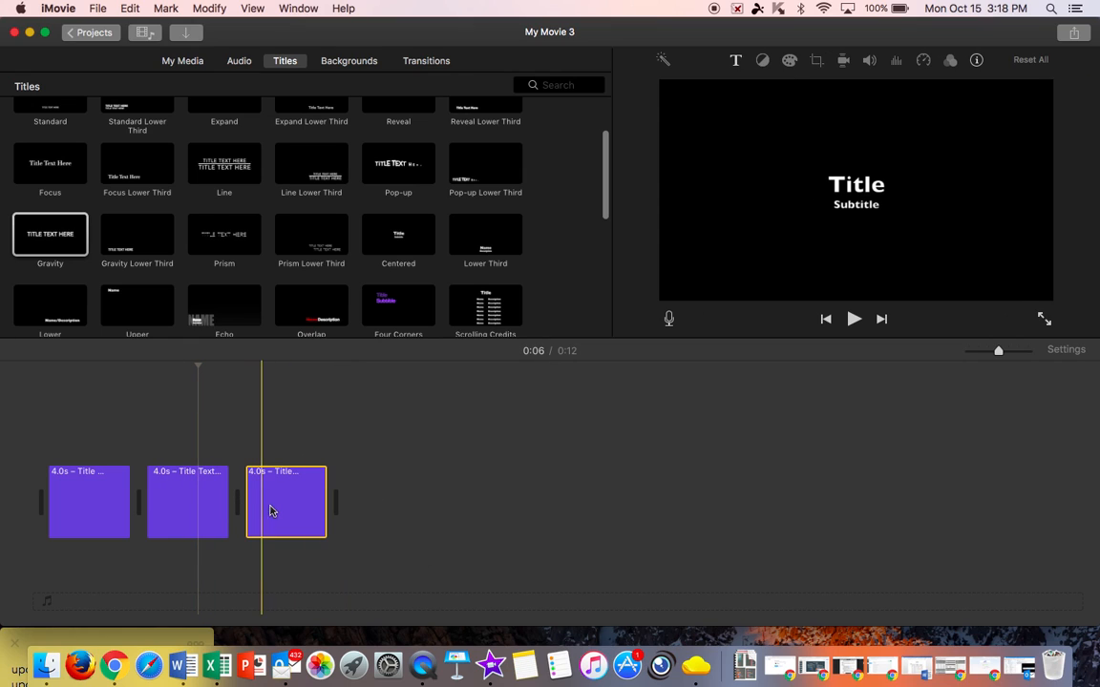
left_click(360, 484)
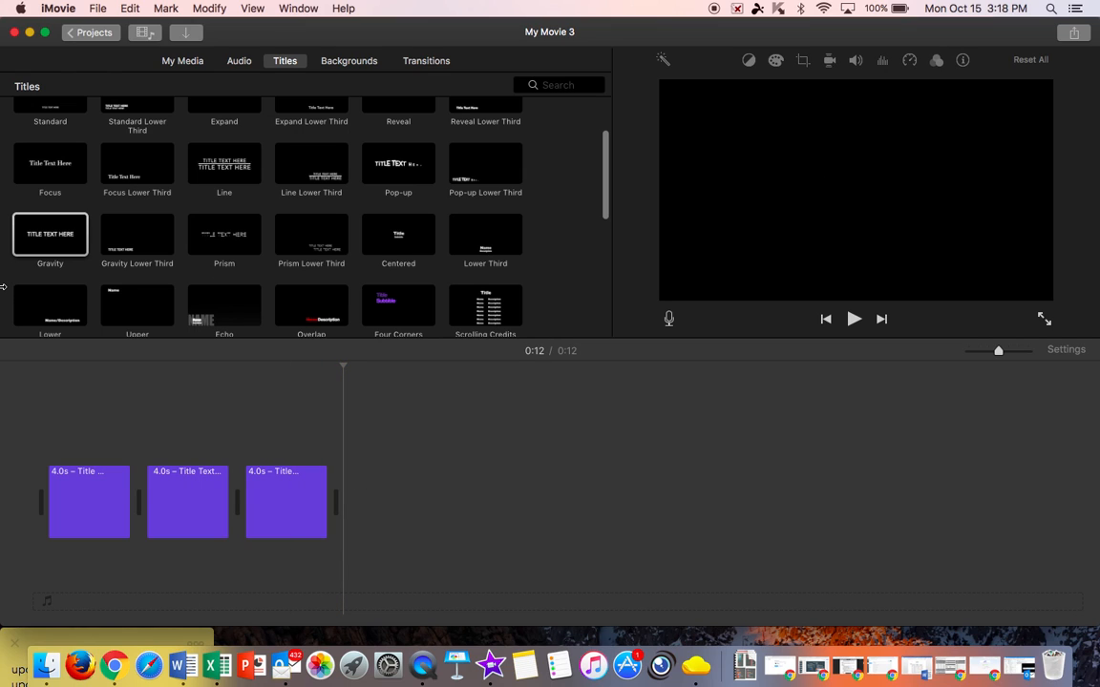
- Uncover the desktop images and add the guide_waterpollution photo at the timeline's end and MADDLOGO.jpg between the second and third titles
left_click_drag(3, 287, 51, 301)
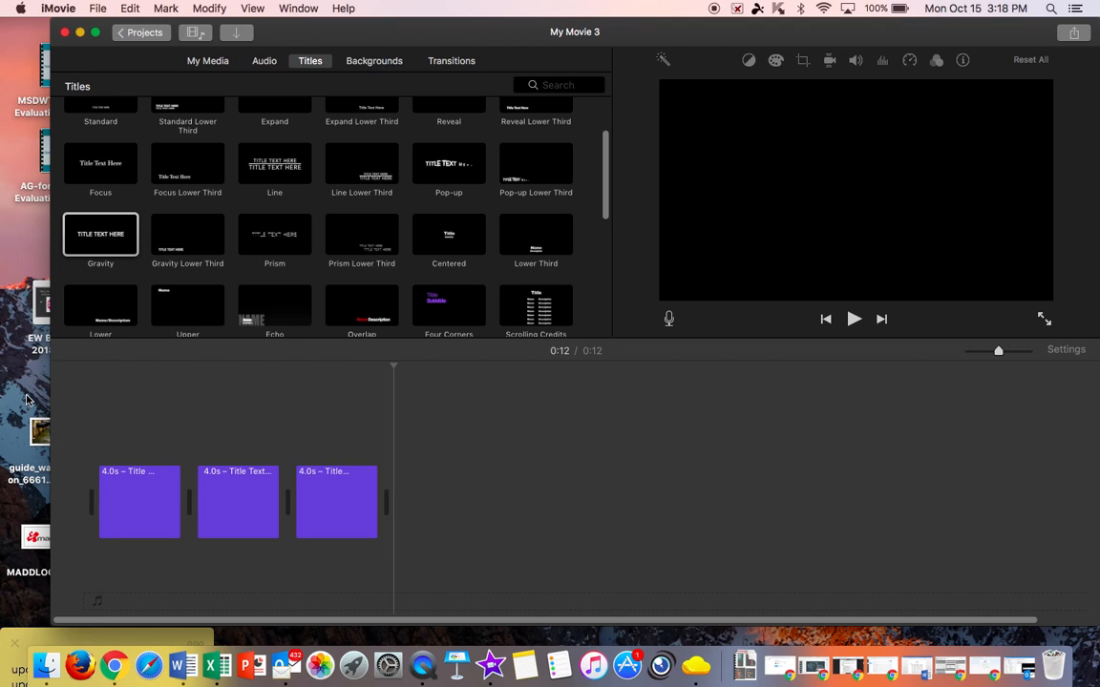
left_click_drag(61, 405, 115, 392)
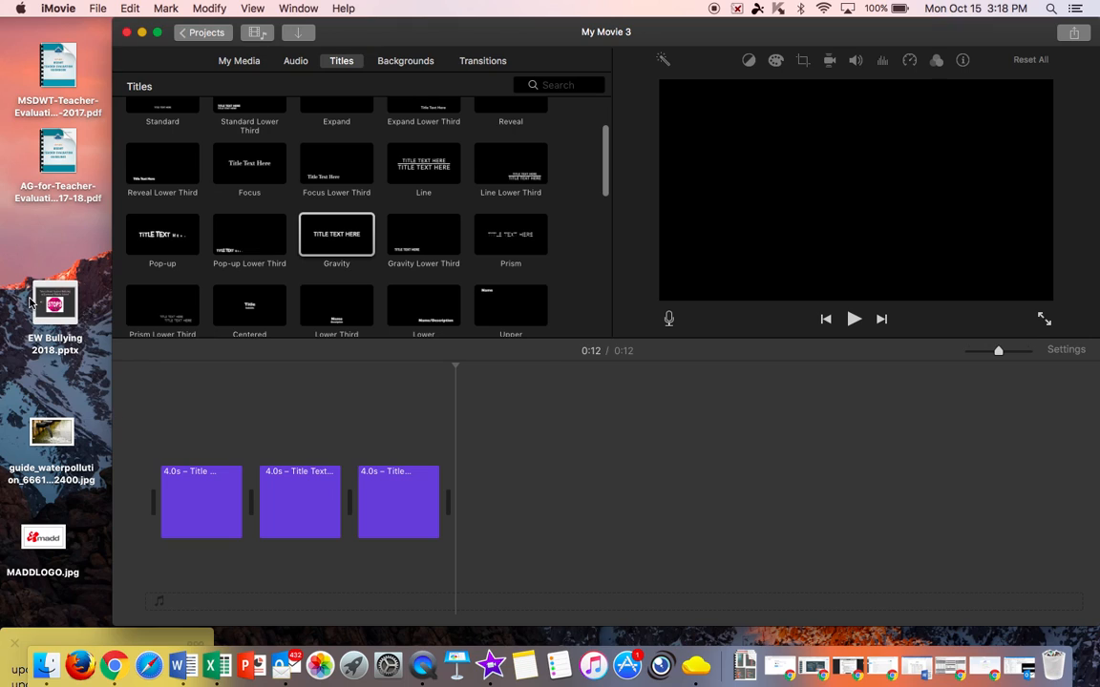
left_click(45, 434)
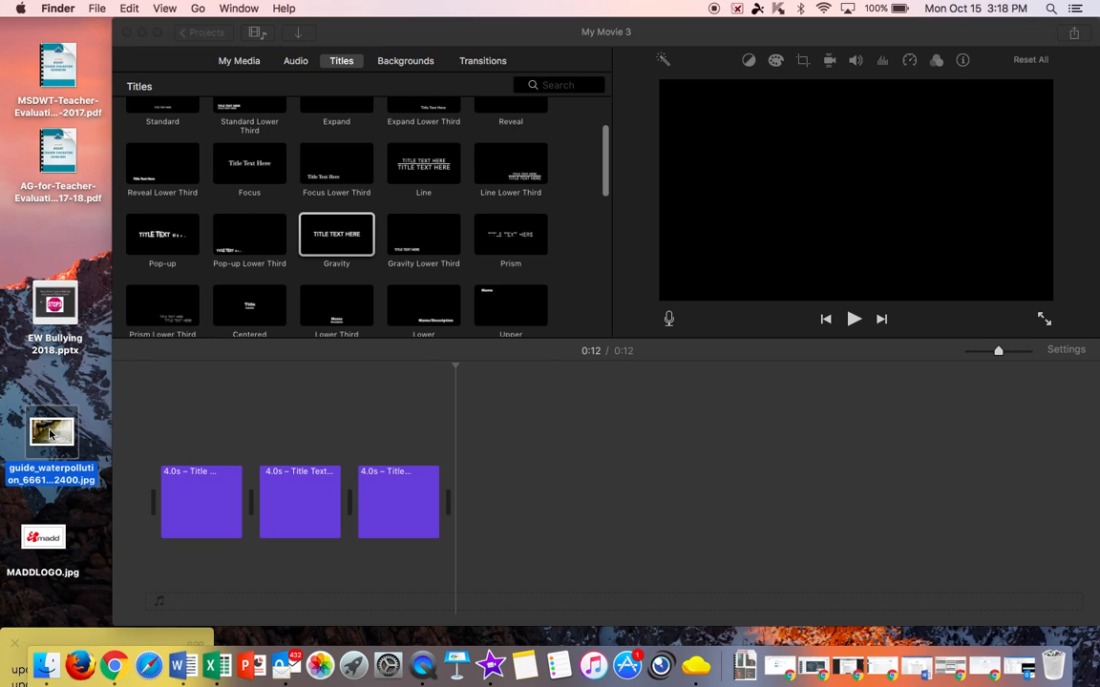
left_click_drag(51, 433, 486, 494)
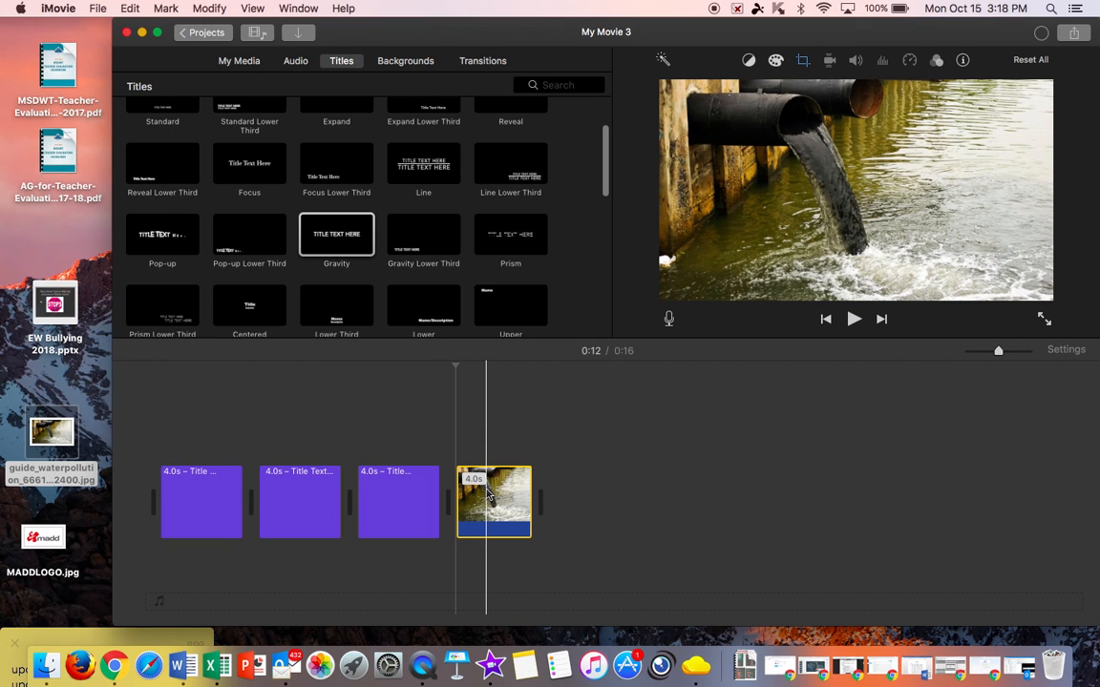
left_click(43, 537)
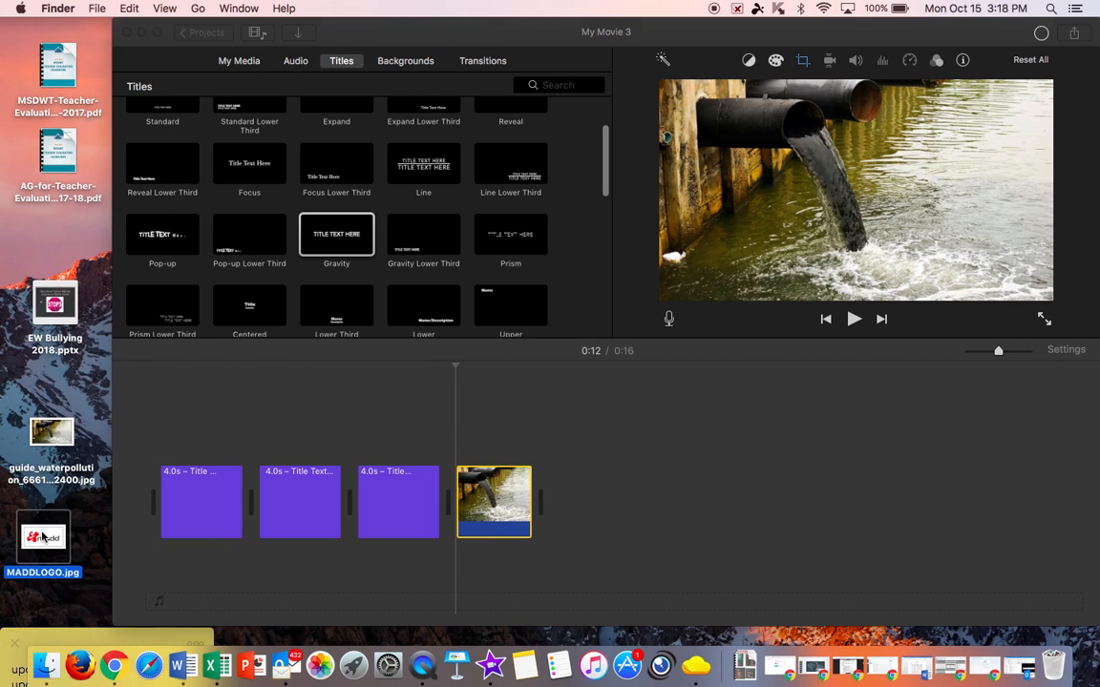
left_click_drag(43, 539, 341, 522)
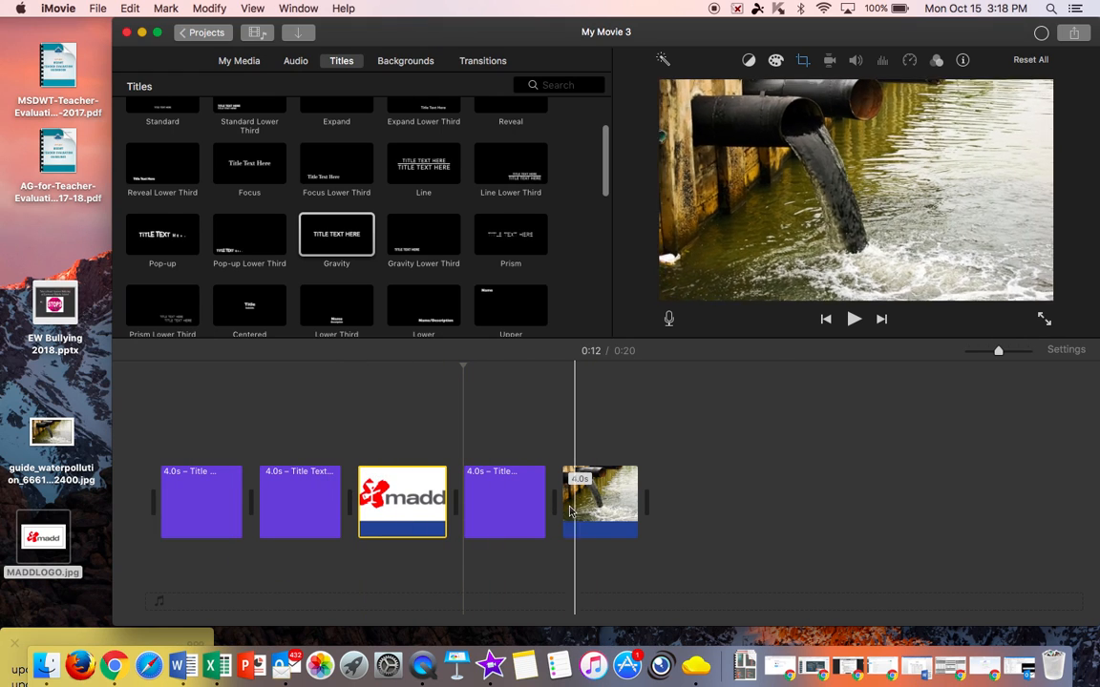
- Move the water pollution photo from the end of the timeline to directly after the first title clip
left_click(519, 503)
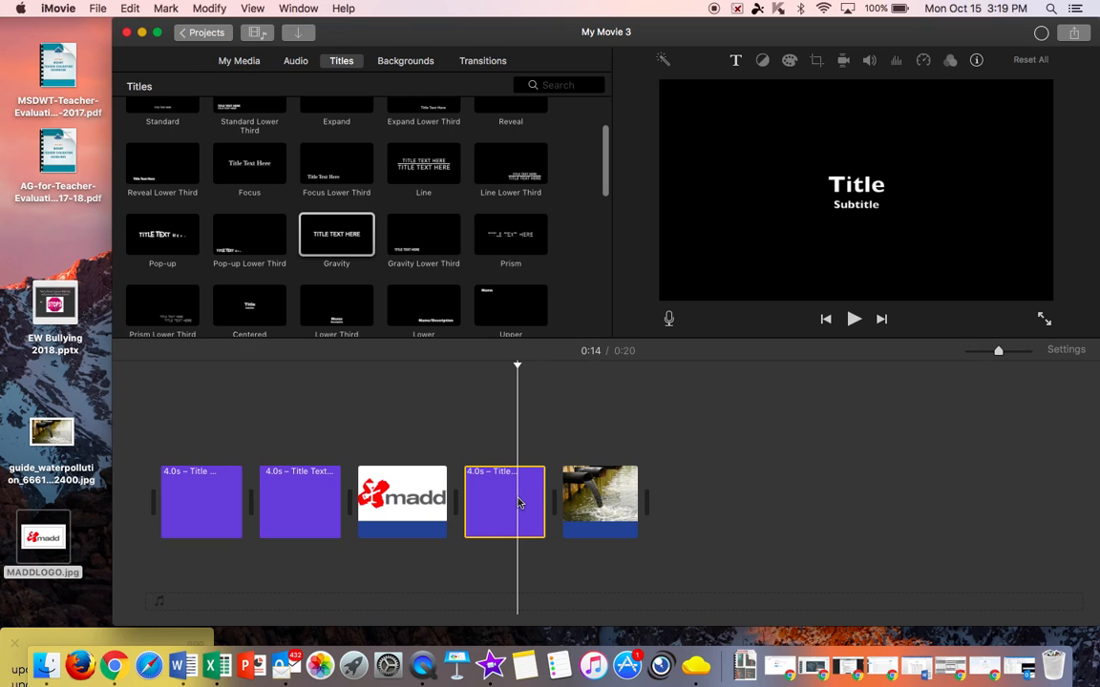
left_click(619, 509)
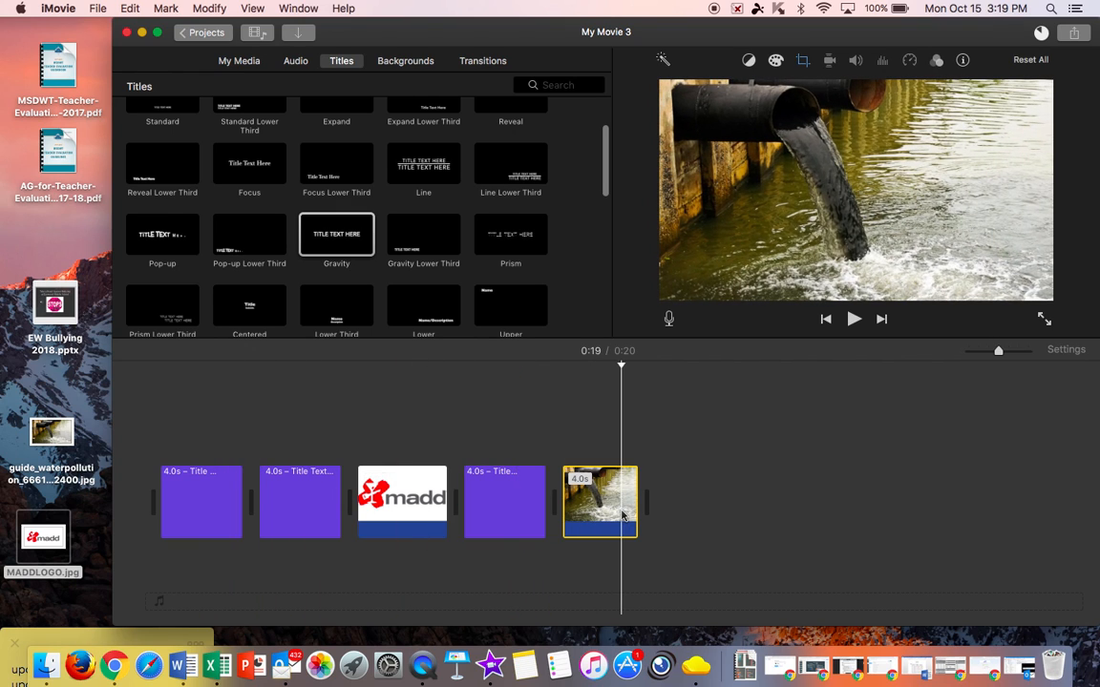
left_click_drag(619, 508, 295, 506)
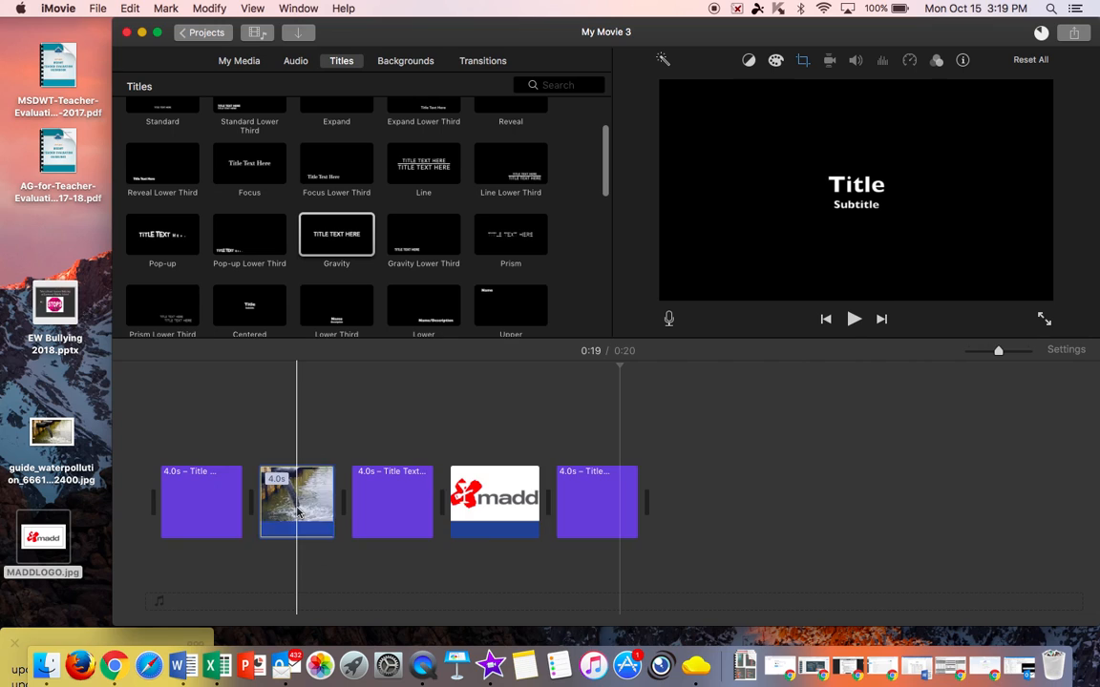
- Try overlaying the first title on the water pollution photo, and return it to its own place at the timeline's start
left_click(211, 506)
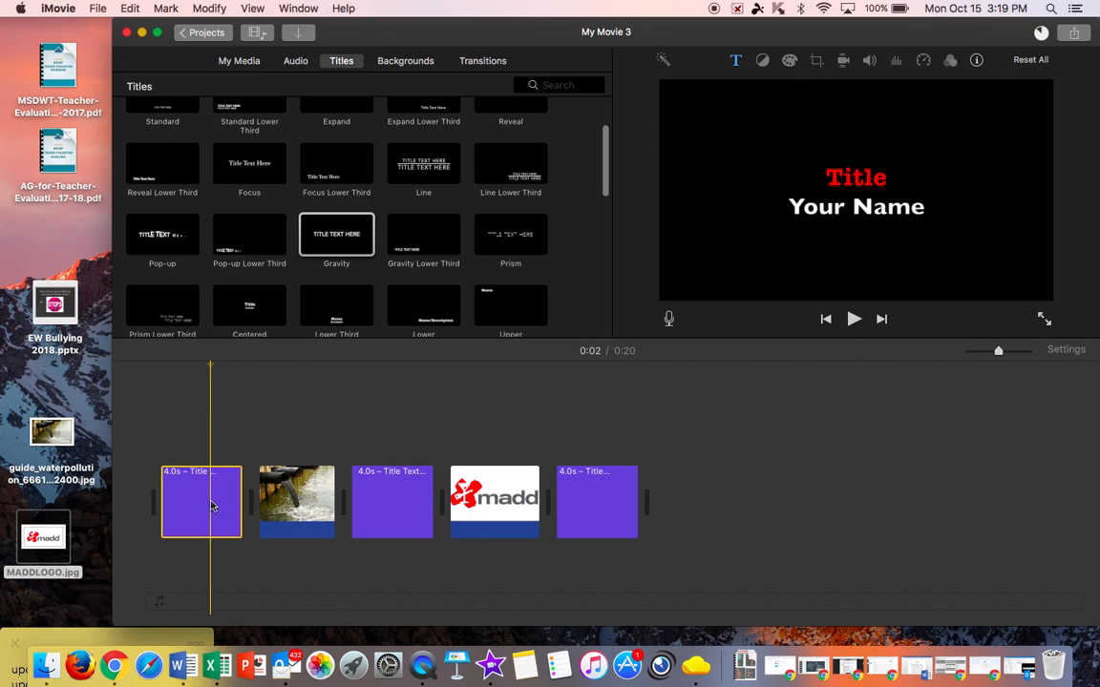
left_click_drag(206, 509, 210, 441)
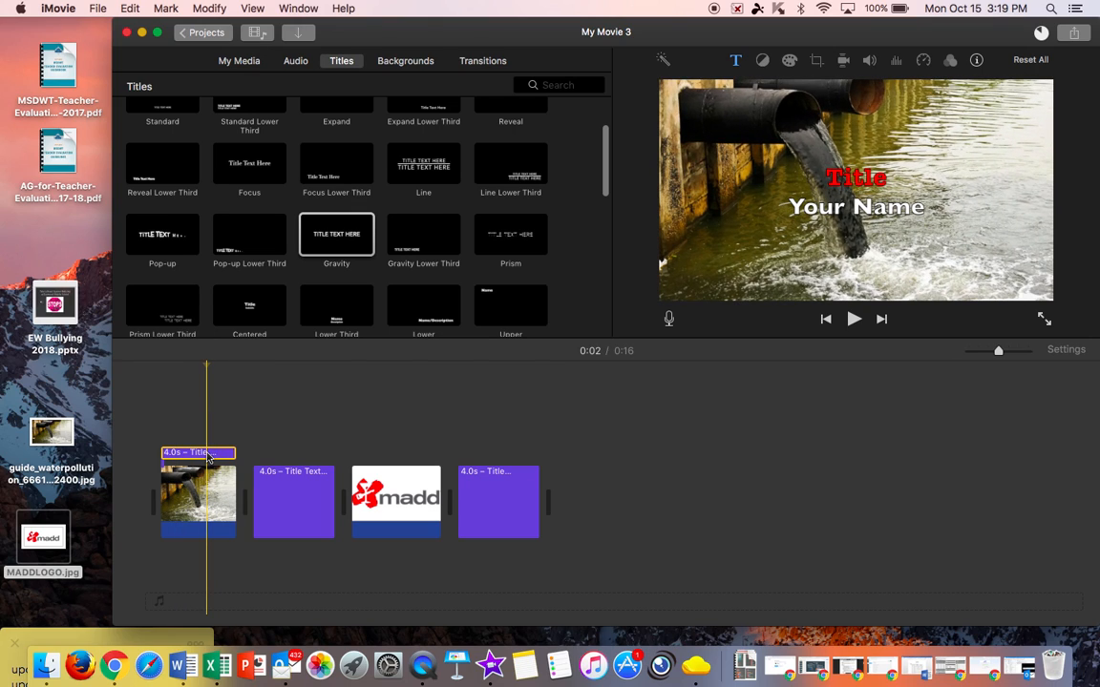
left_click_drag(187, 453, 167, 483)
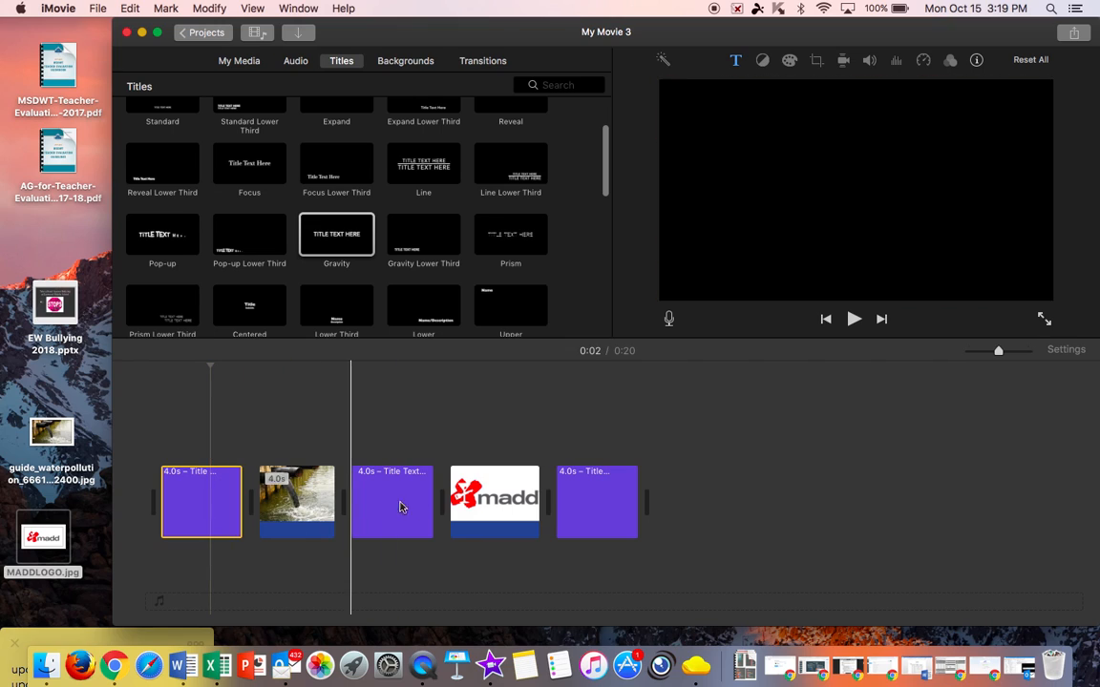
left_click(684, 515)
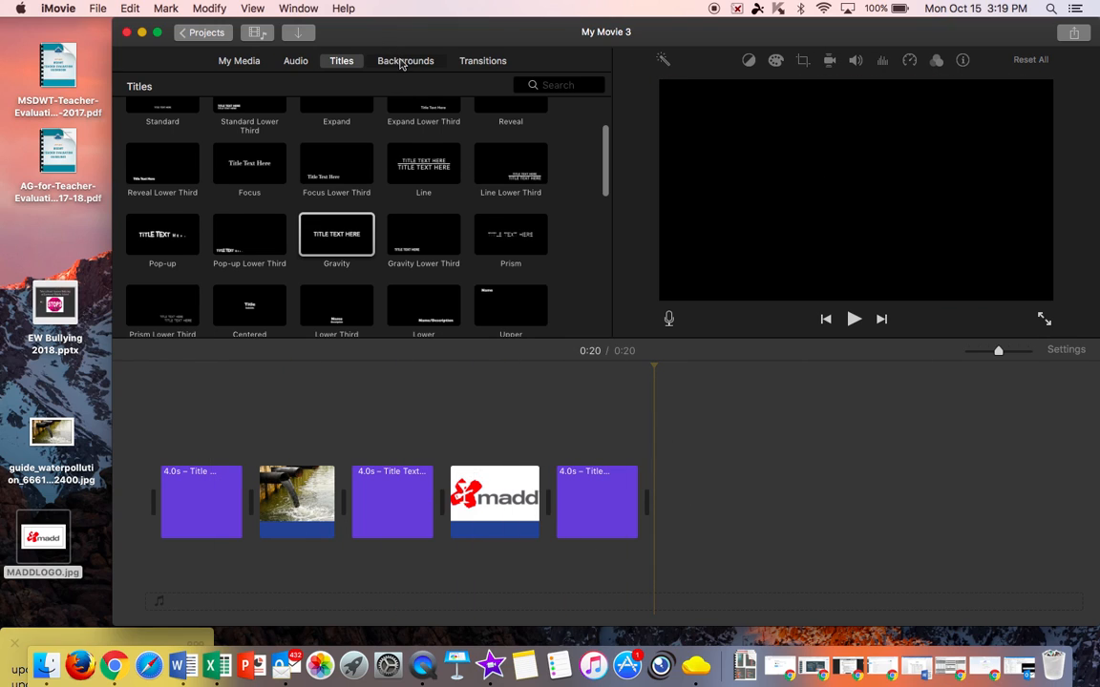
- Add the Underwater background at the end of the timeline, after the last title clip
left_click(402, 61)
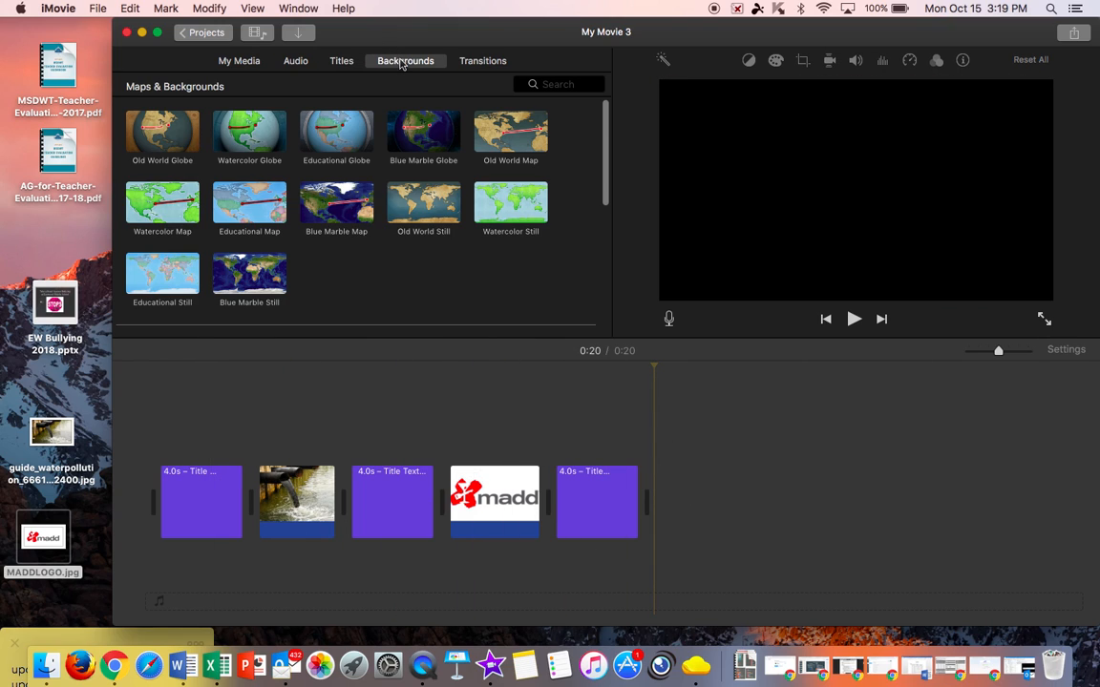
left_click(607, 485)
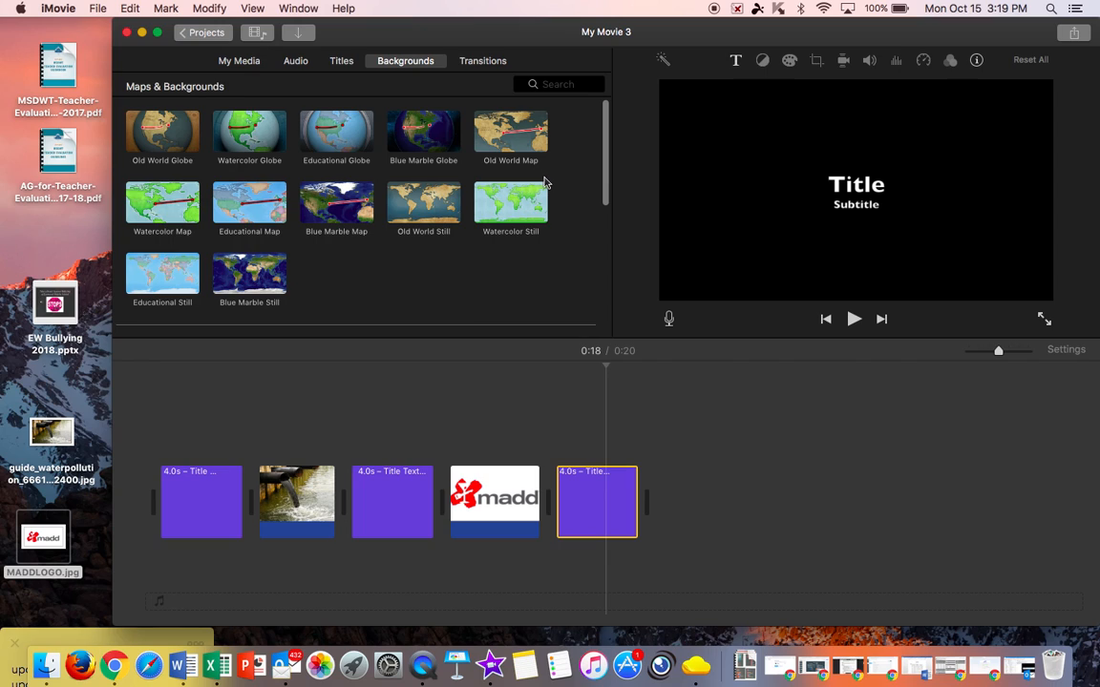
scroll(544, 182, "down", 10)
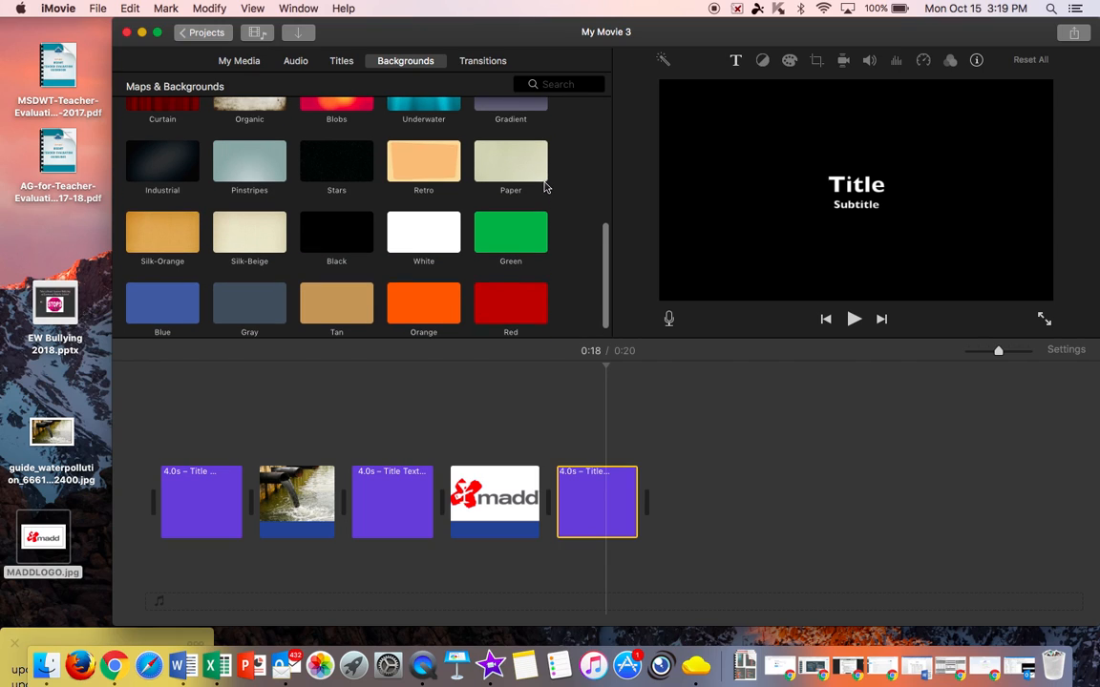
scroll(545, 186, "up", 2)
left_click(408, 131)
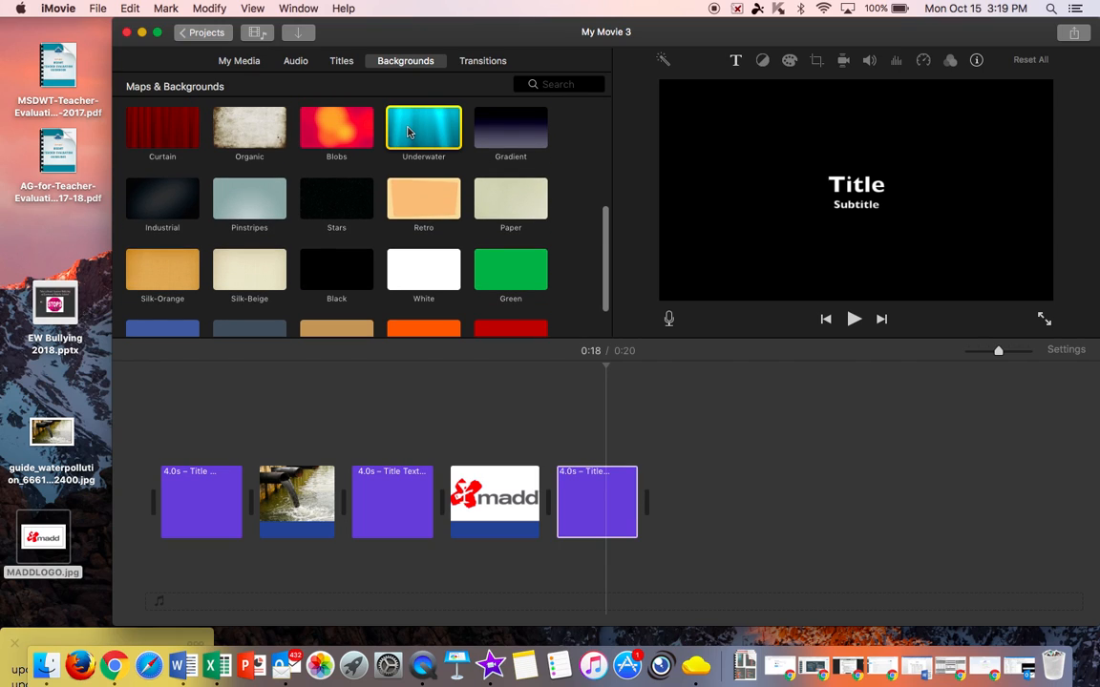
left_click_drag(411, 129, 723, 453)
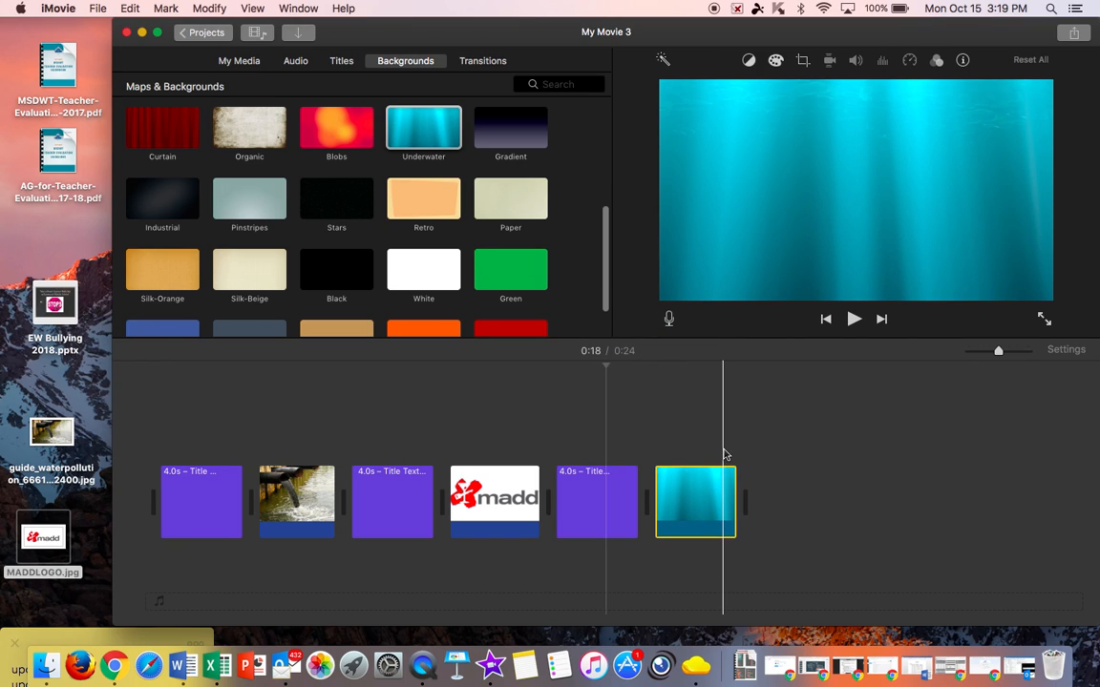
- Overlay the last title clip on the Underwater background clip
left_click(616, 490)
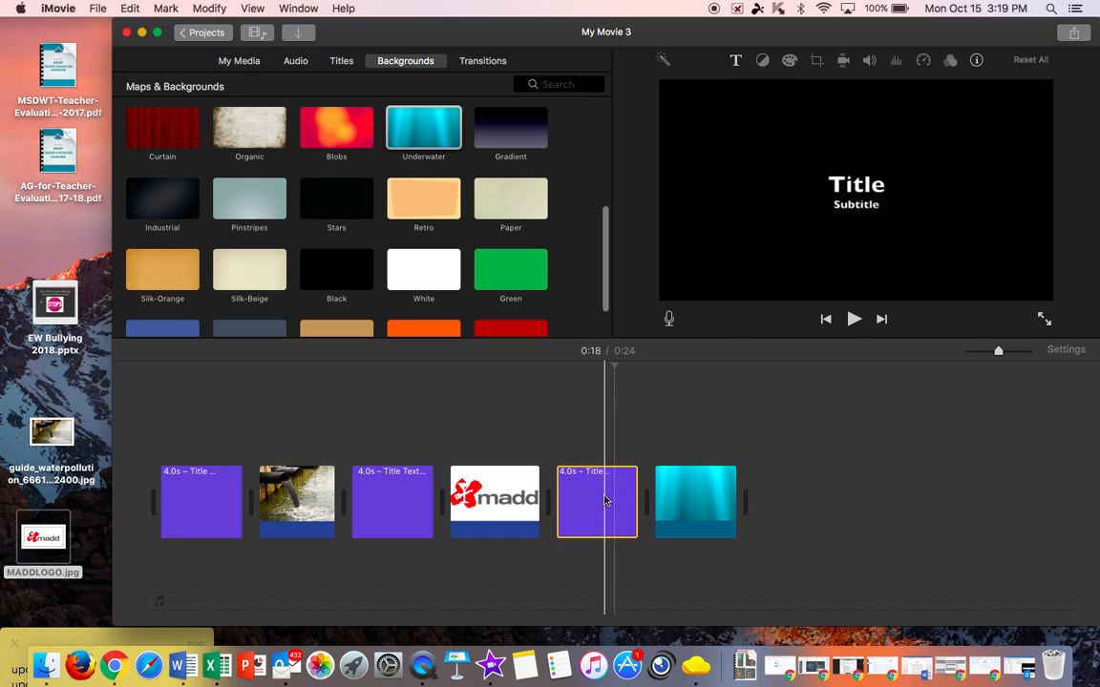
left_click_drag(611, 495, 608, 455)
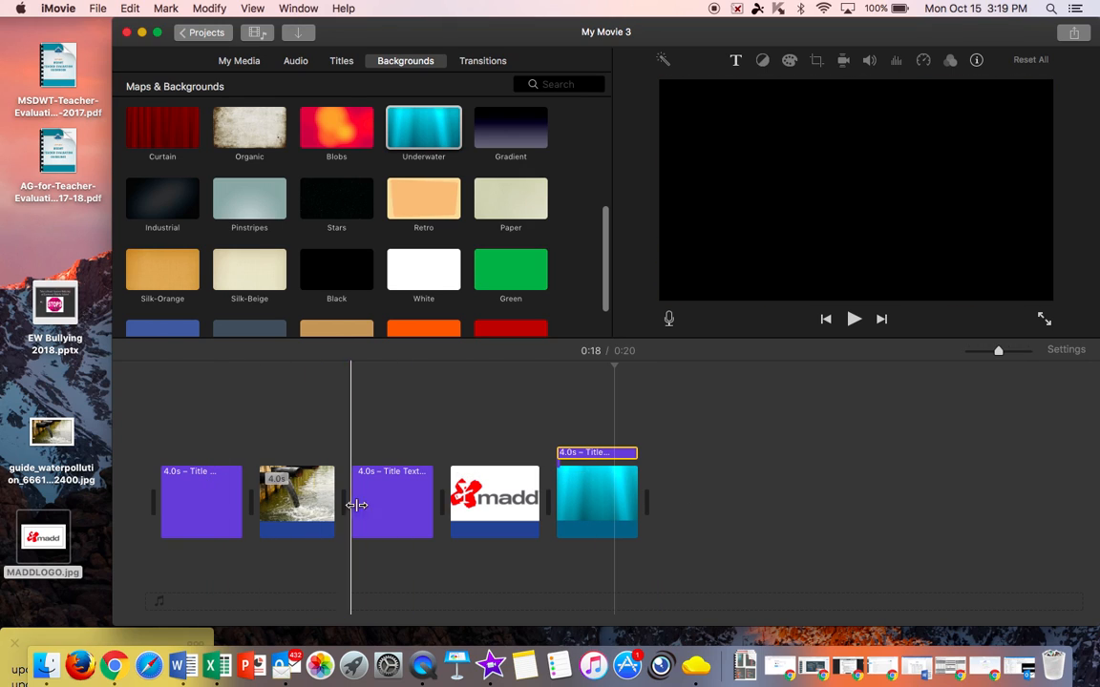
left_click(714, 515)
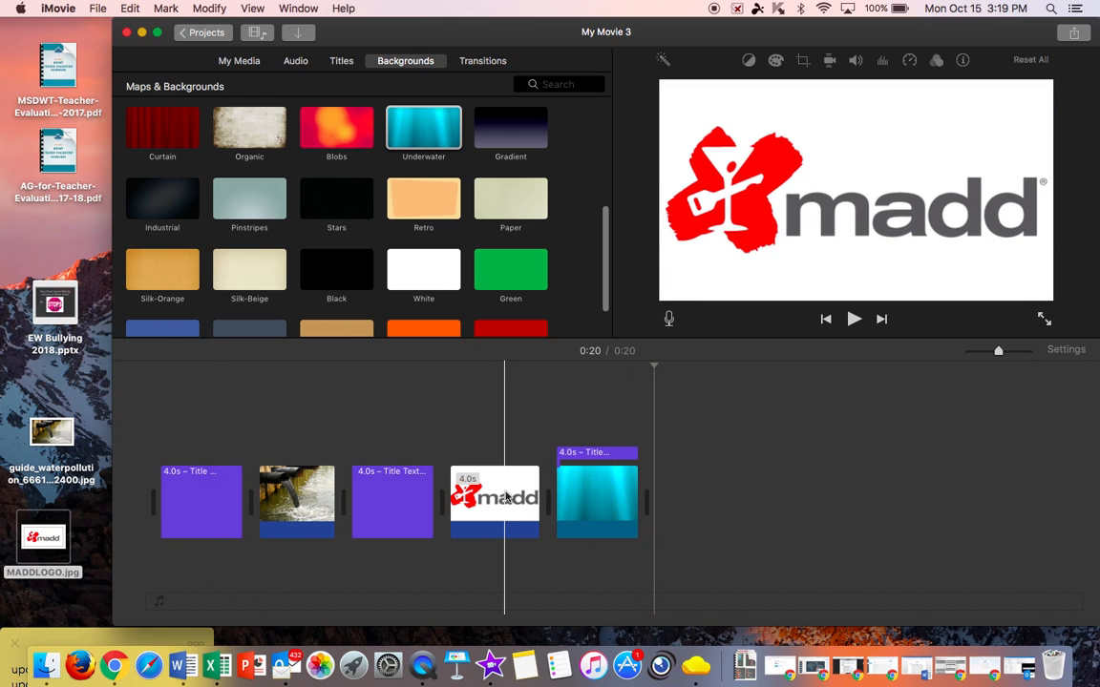
- Delete the MADD logo clip before the Underwater background and add MADDLOGO.jpg from the desktop at the timeline's end
left_click(506, 497)
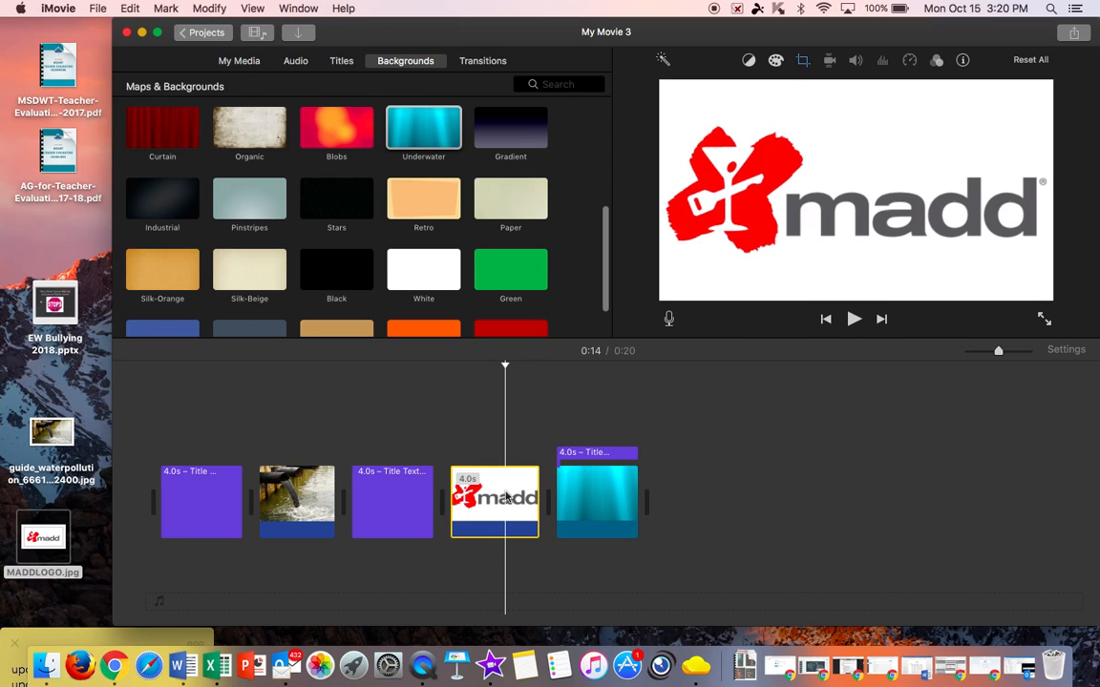
key("Delete")
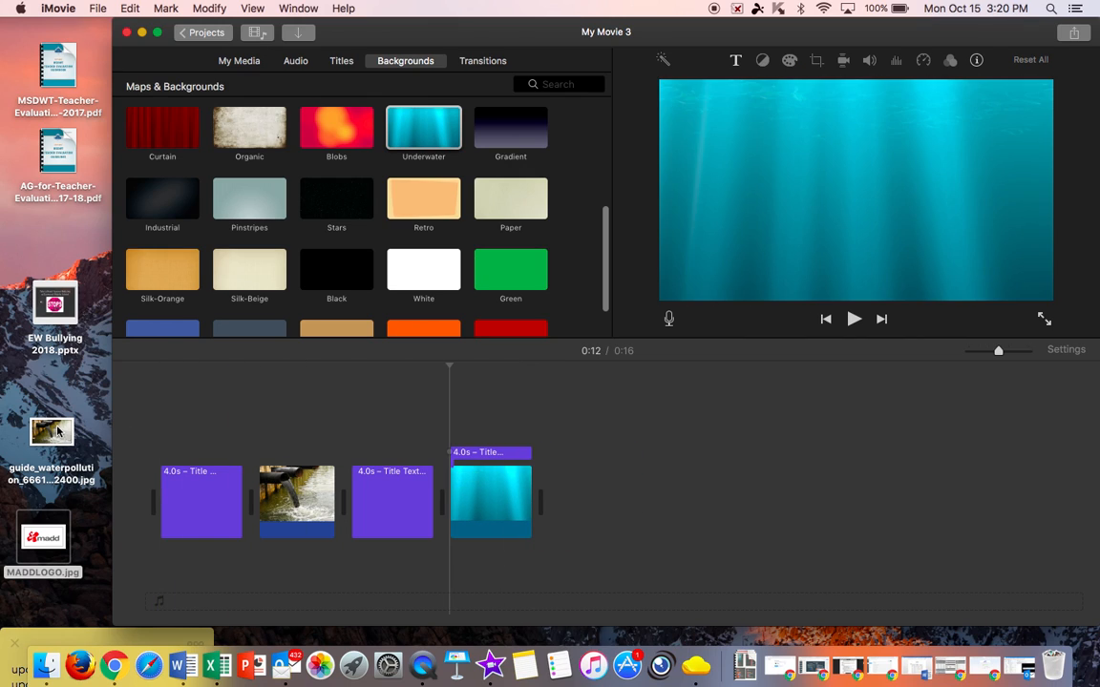
left_click_drag(48, 536, 605, 537)
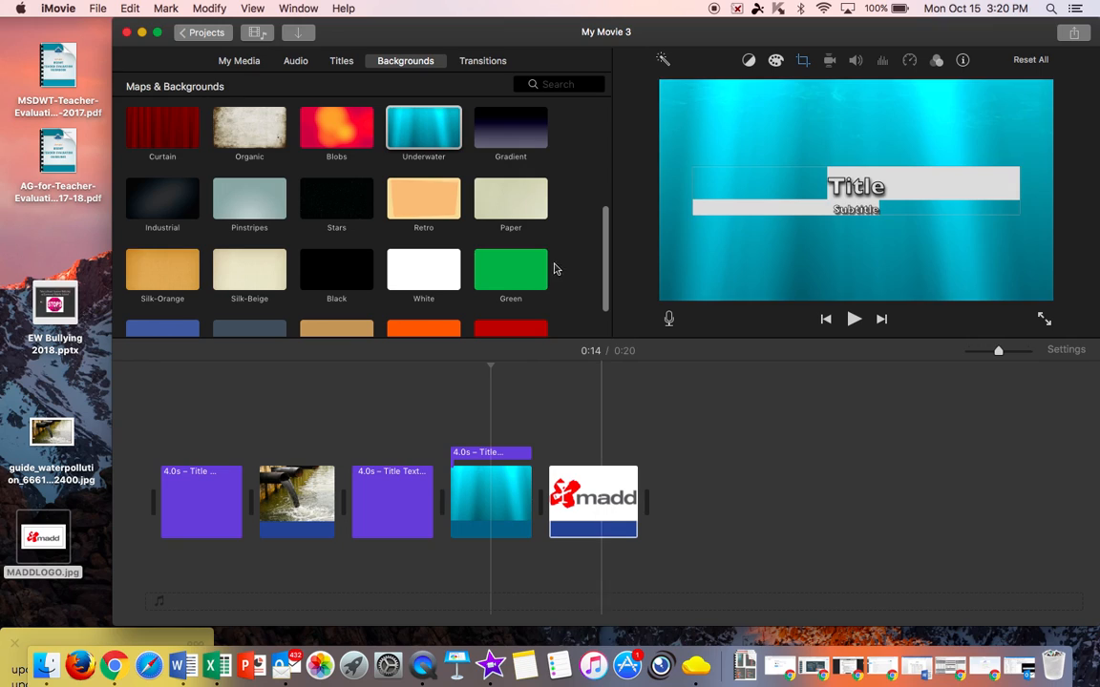
- Add a Centered title after the MADD logo at the timeline's end and replace its text with "Credits"
left_click(340, 62)
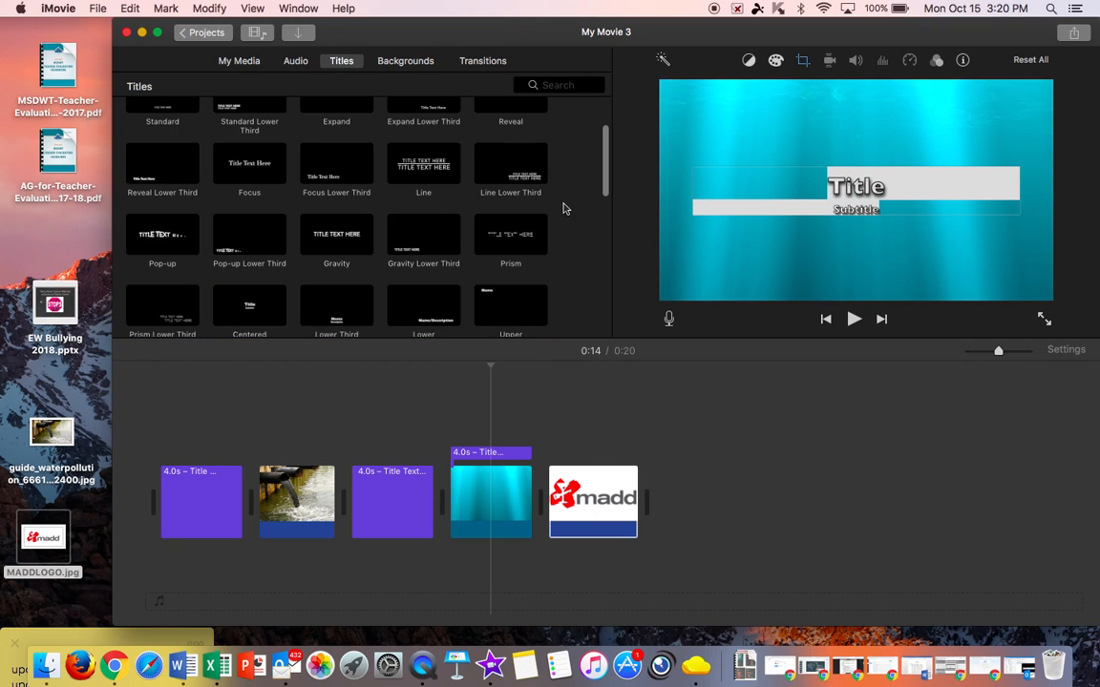
scroll(538, 201, "up", 3)
scroll(515, 178, "down", 2)
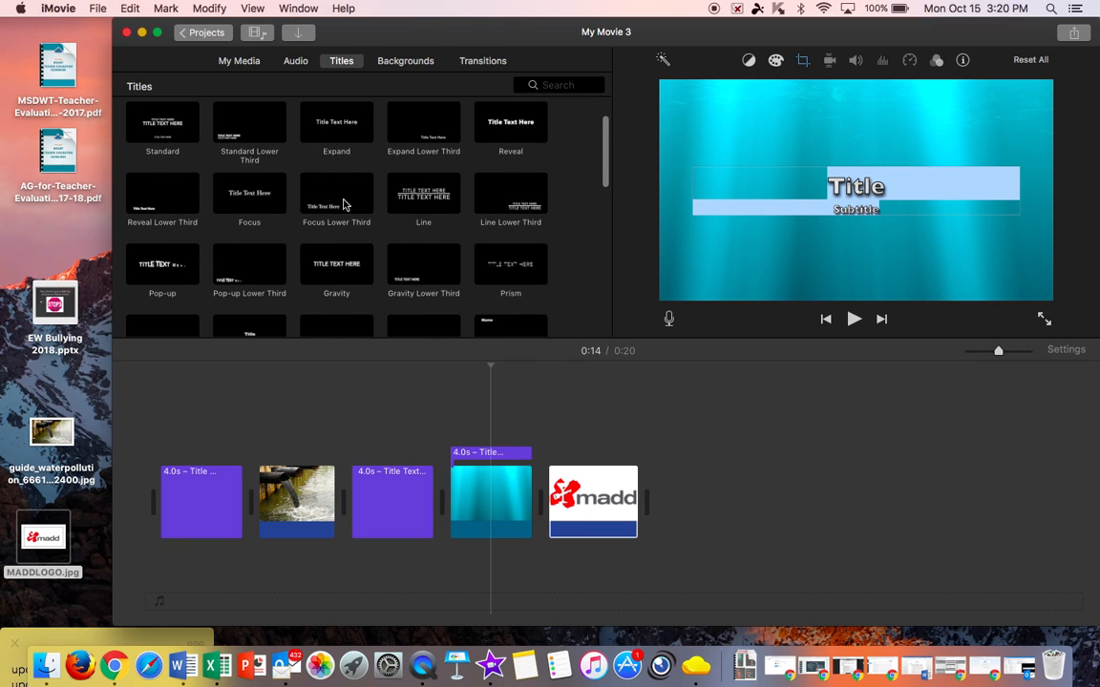
scroll(355, 211, "down", 2)
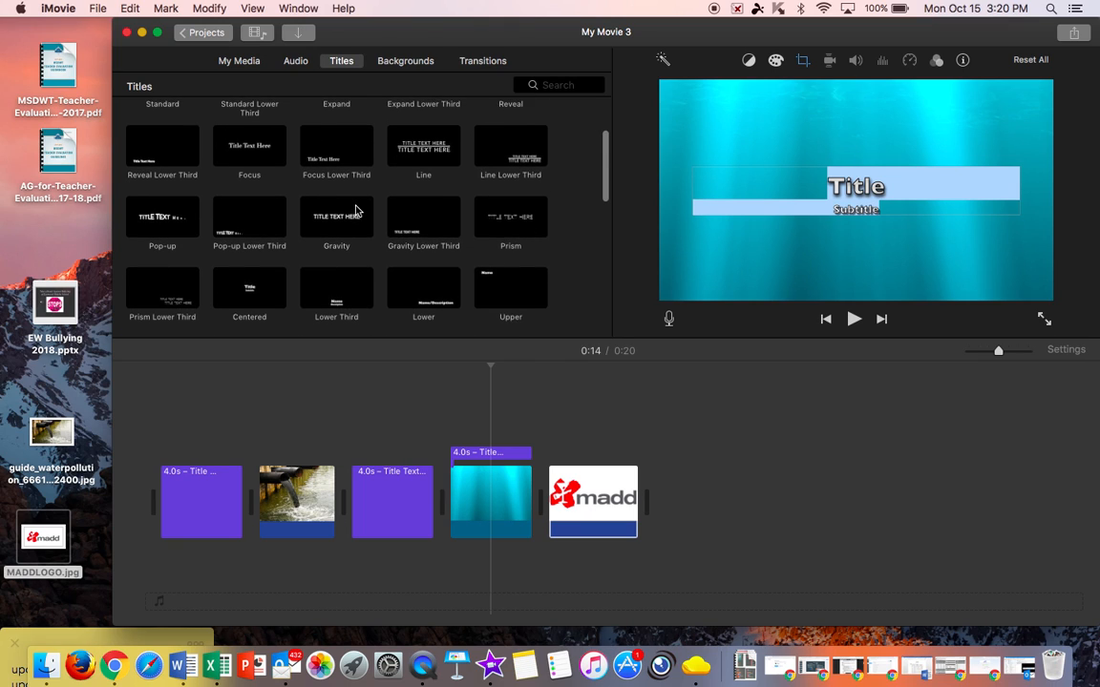
scroll(355, 210, "up", 3)
scroll(355, 211, "down", 1)
scroll(355, 211, "down", 2)
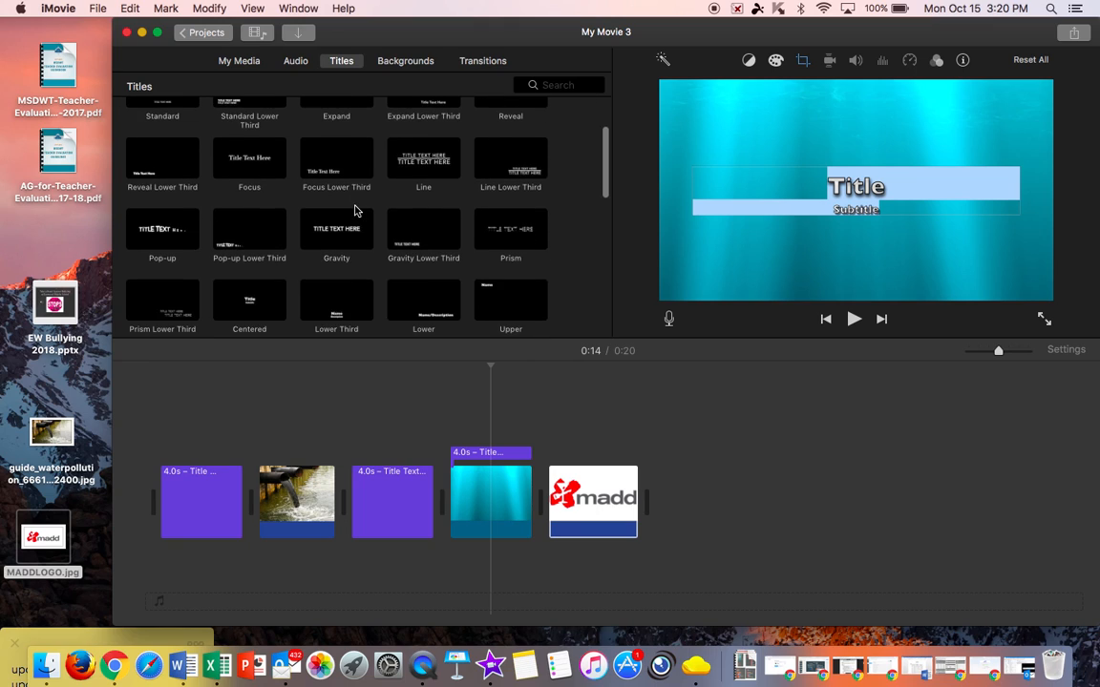
scroll(356, 211, "down", 1)
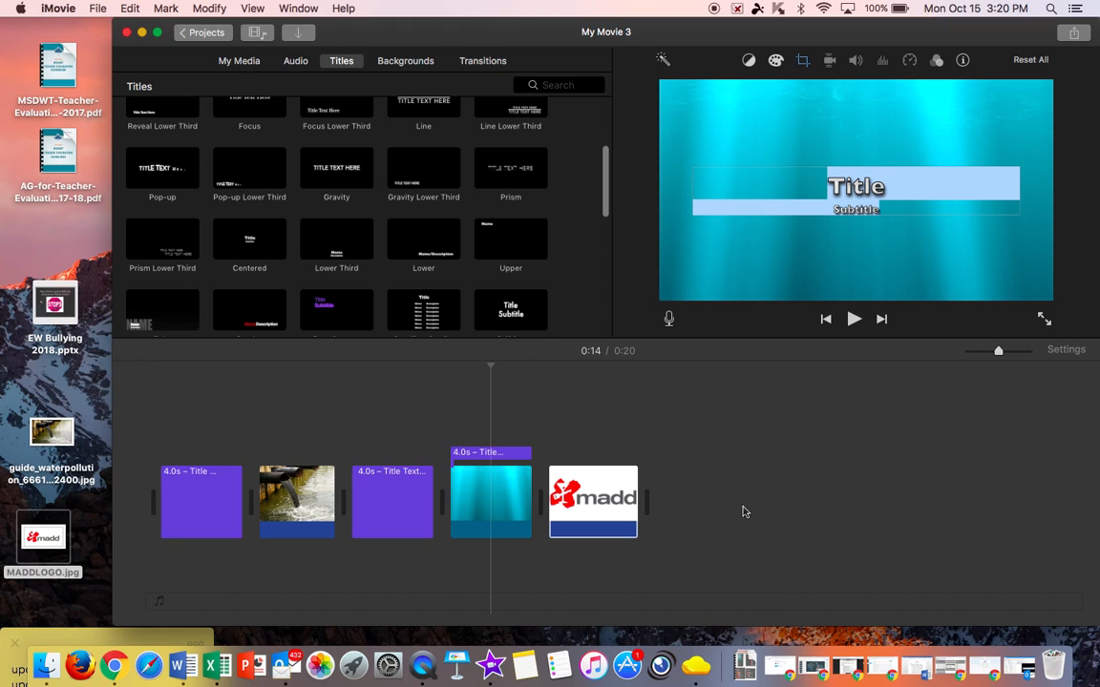
left_click(249, 239)
scroll(369, 261, "down", 1)
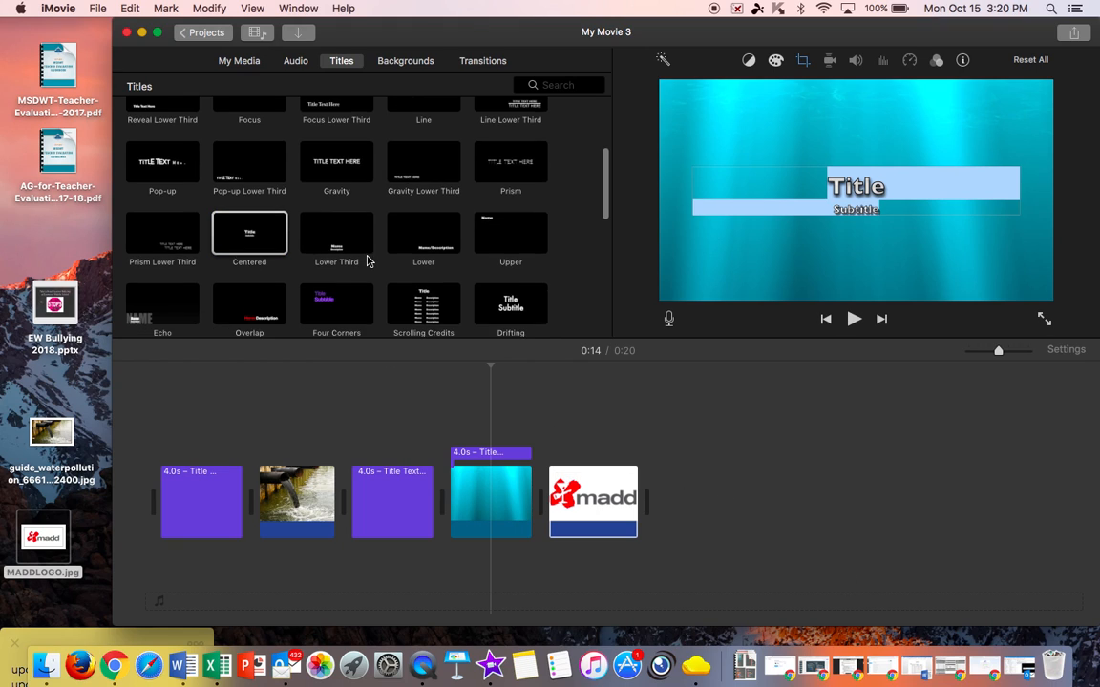
scroll(369, 260, "down", 4)
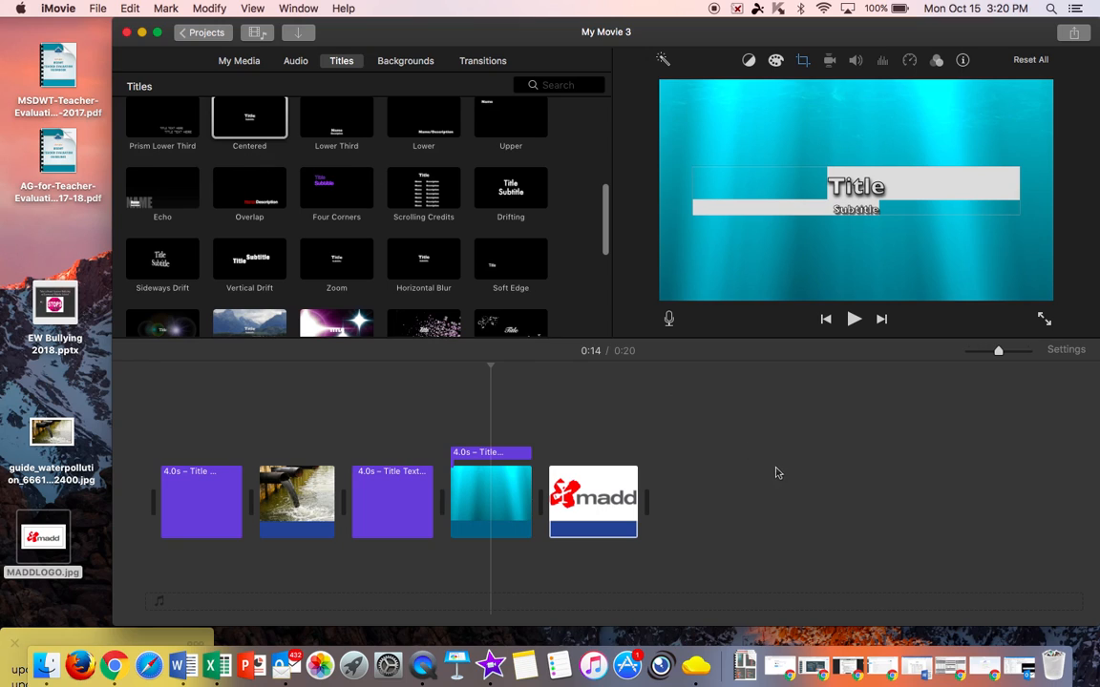
left_click(764, 478)
left_click_drag(249, 116, 768, 516)
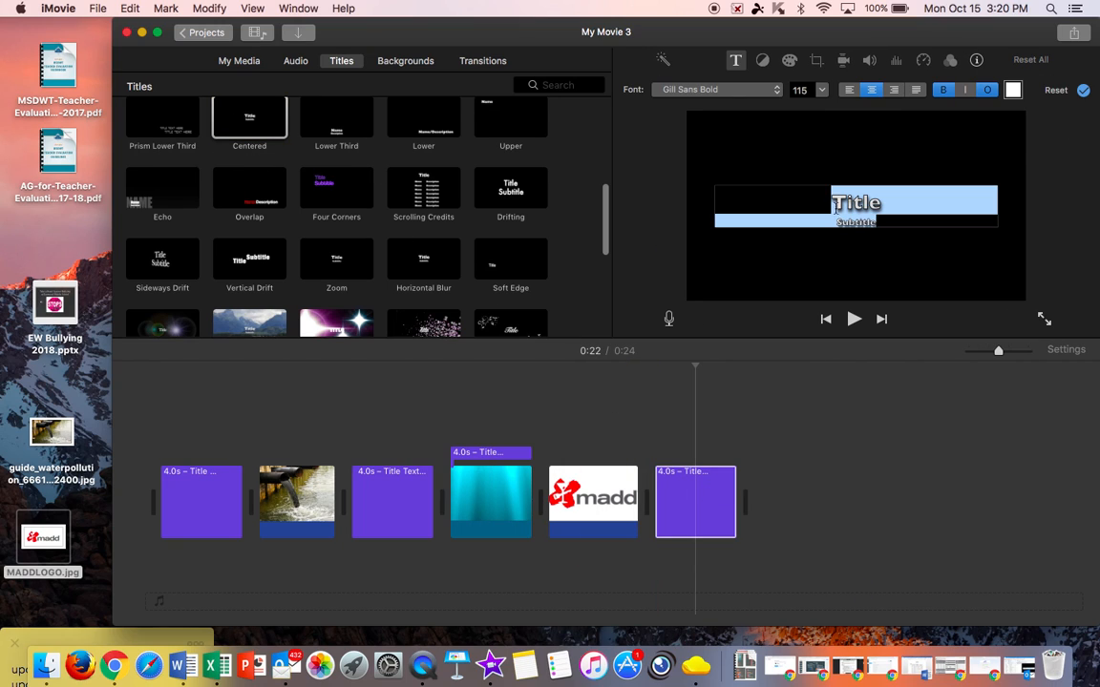
type("C")
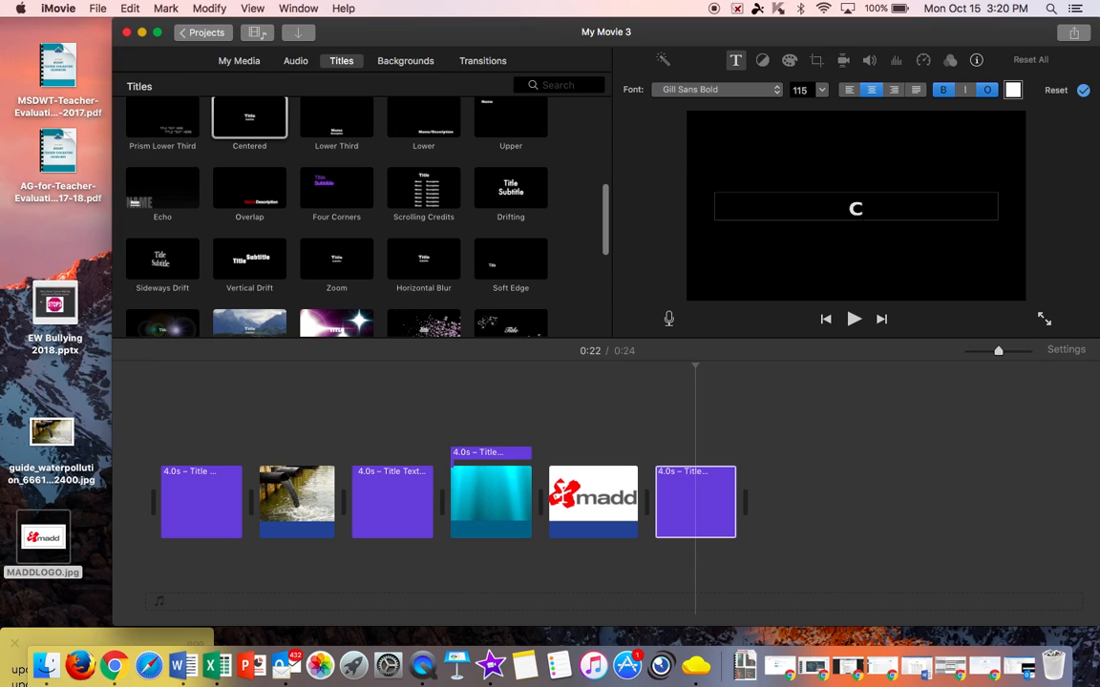
type("redits")
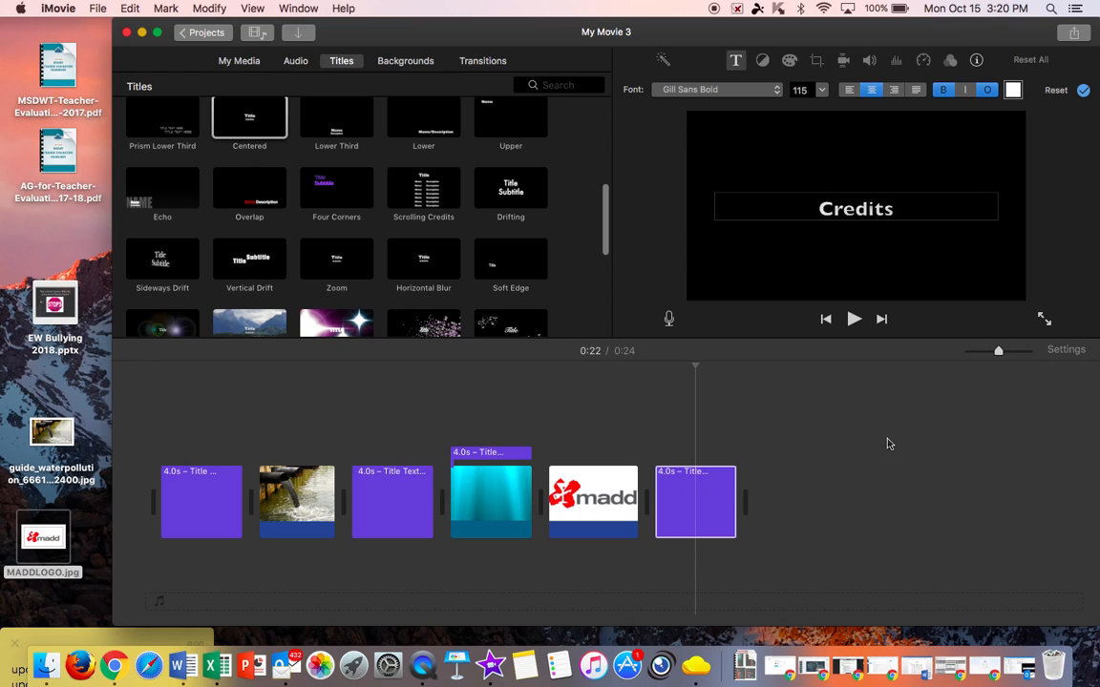
- Add a Mosaic transition after the water pollution photo and a Wipe Left transition between the Underwater background and the MADD logo
left_click(482, 62)
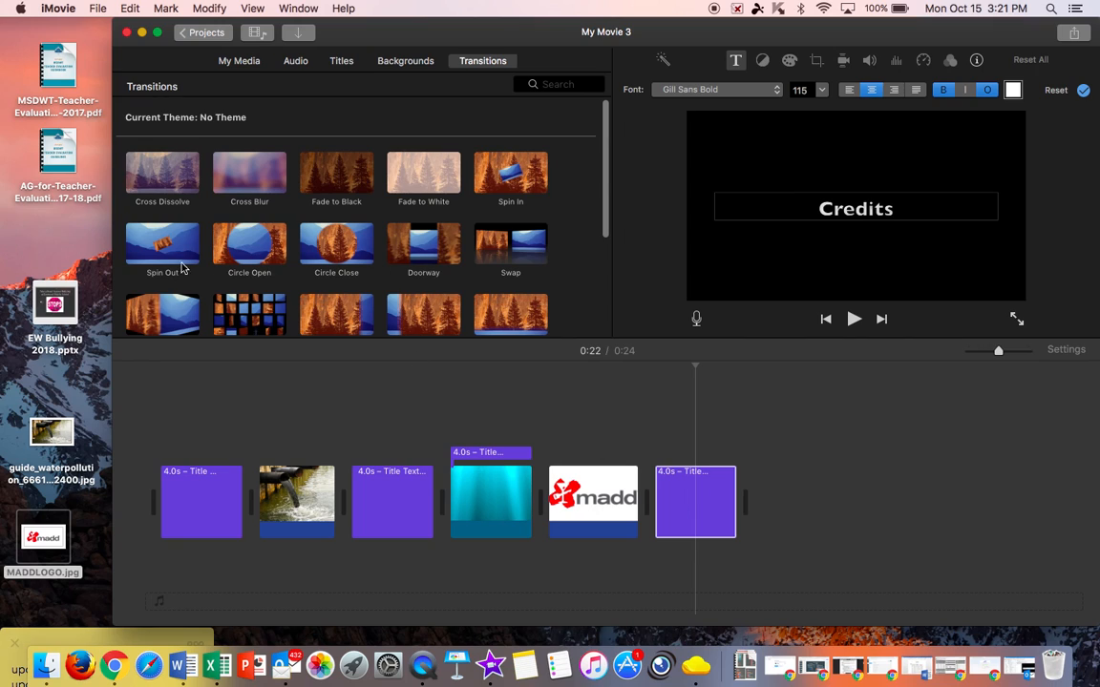
left_click(223, 223)
scroll(302, 255, "down", 2)
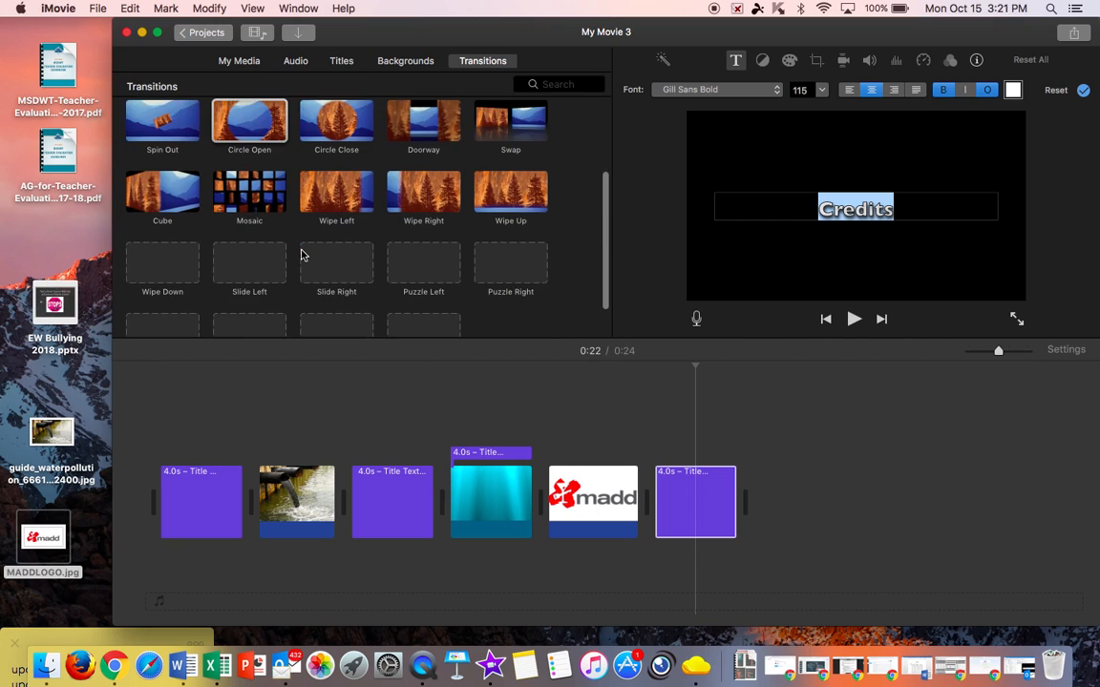
scroll(302, 255, "down", 1)
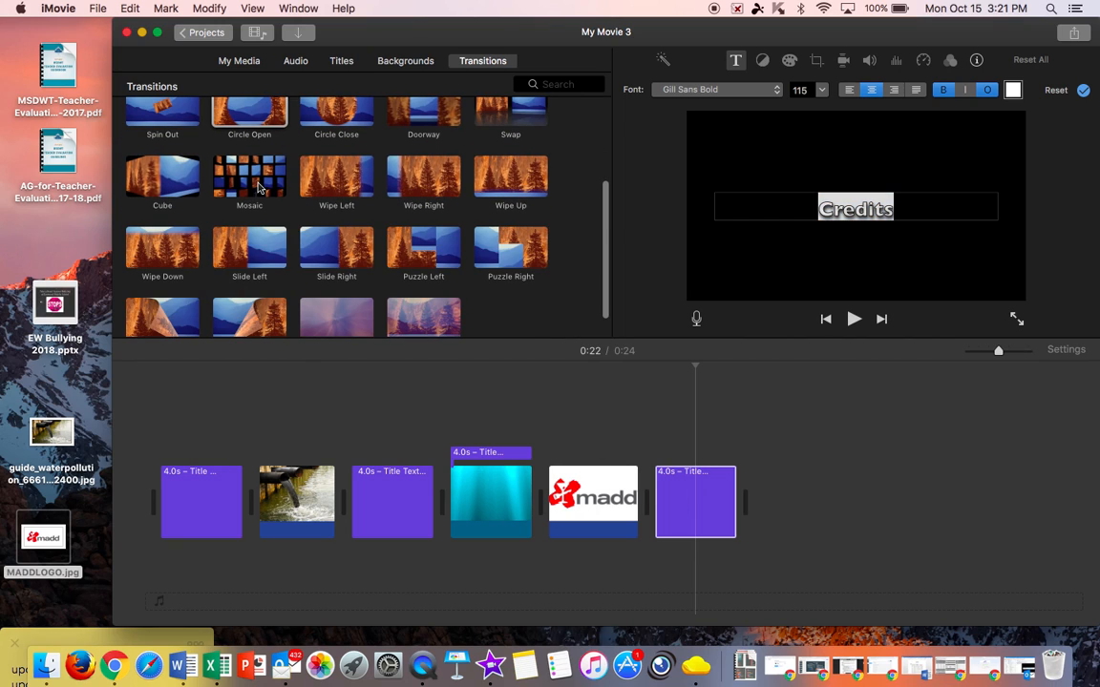
left_click_drag(260, 188, 341, 503)
left_click_drag(346, 184, 521, 492)
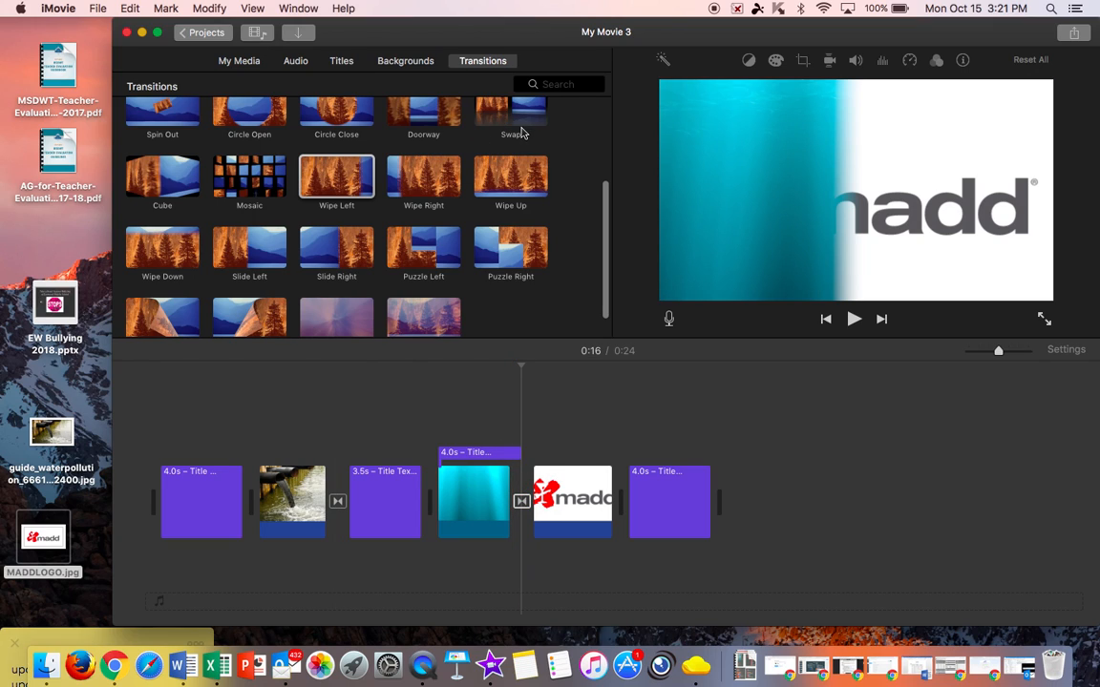
- Try a Puzzle Right transition between the MADD logo and the final title, and delete it again
left_click(526, 183)
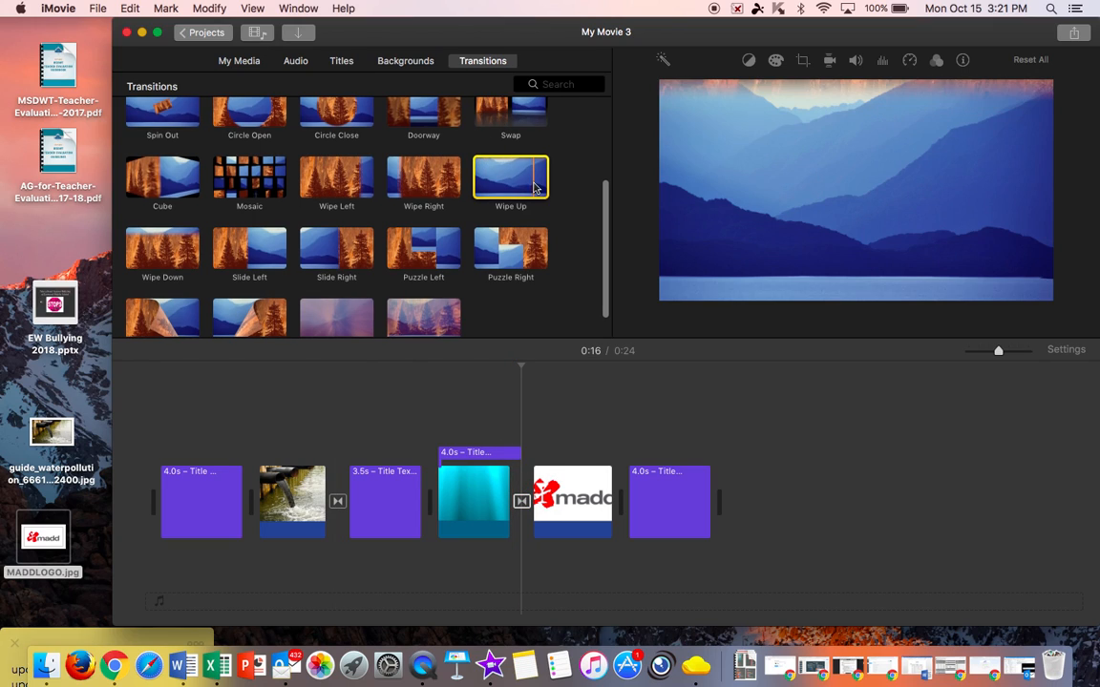
scroll(526, 229, "up", 2)
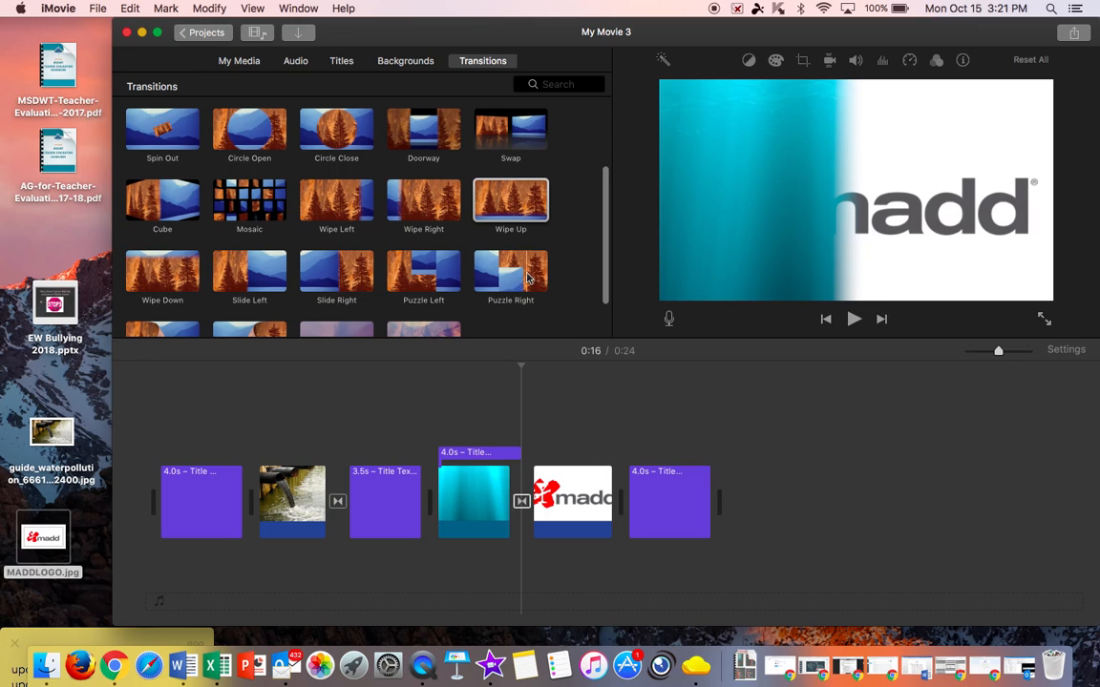
left_click(537, 284)
left_click_drag(537, 283, 620, 477)
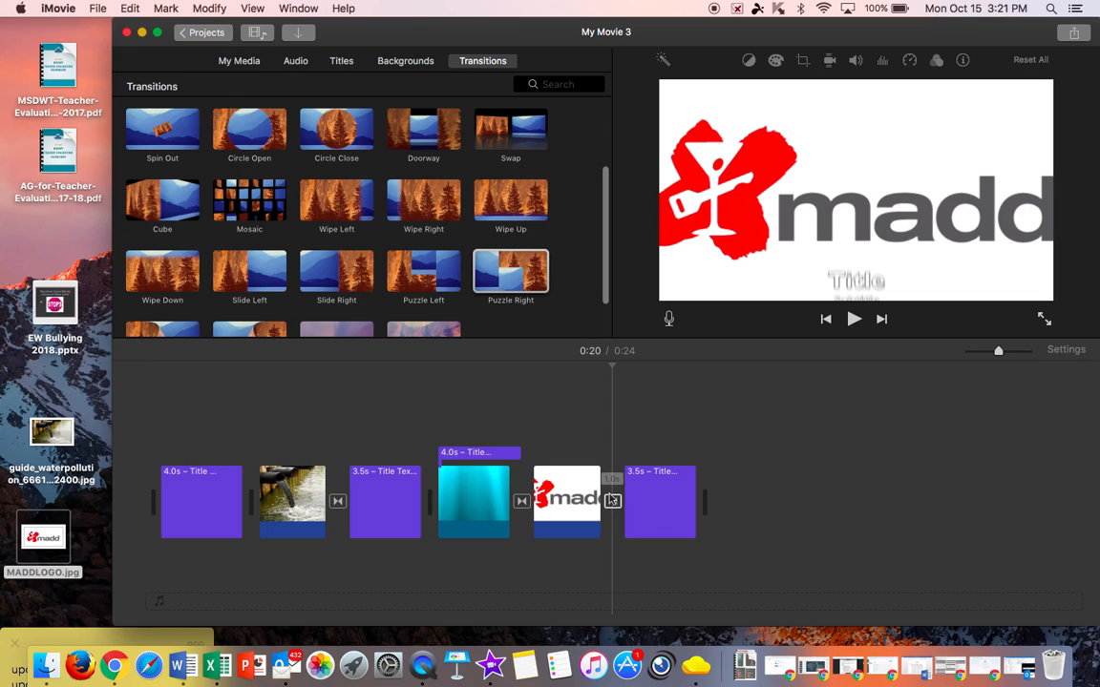
left_click(612, 502)
key("Delete")
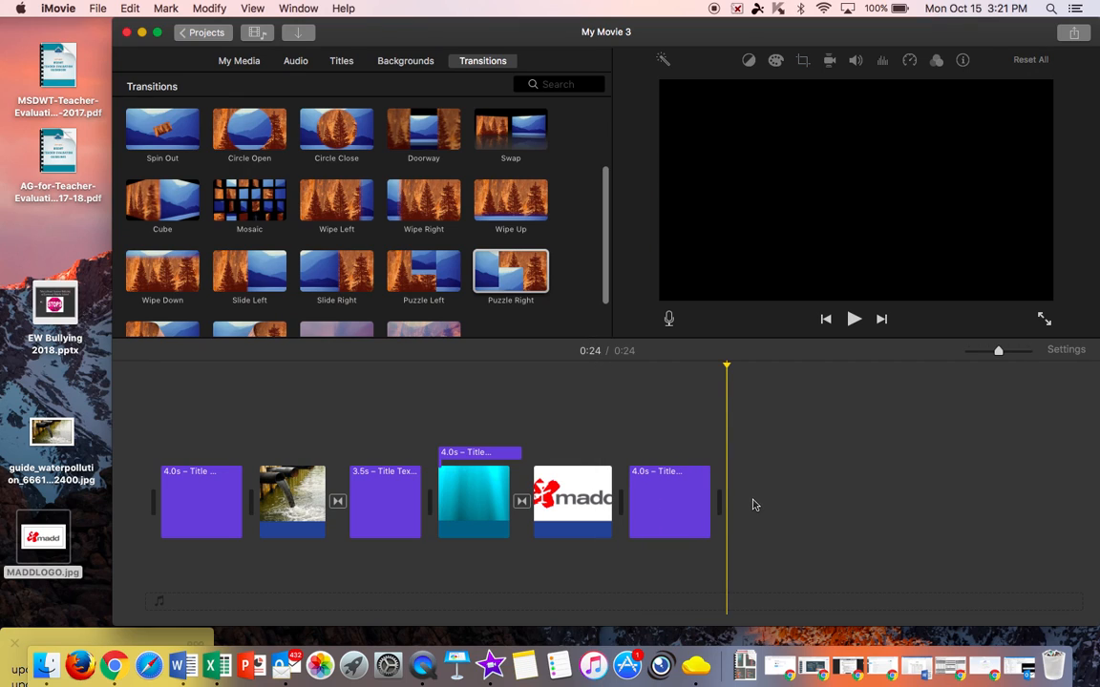
- Extend the final title clip's duration to 5.0 seconds
left_click(656, 497)
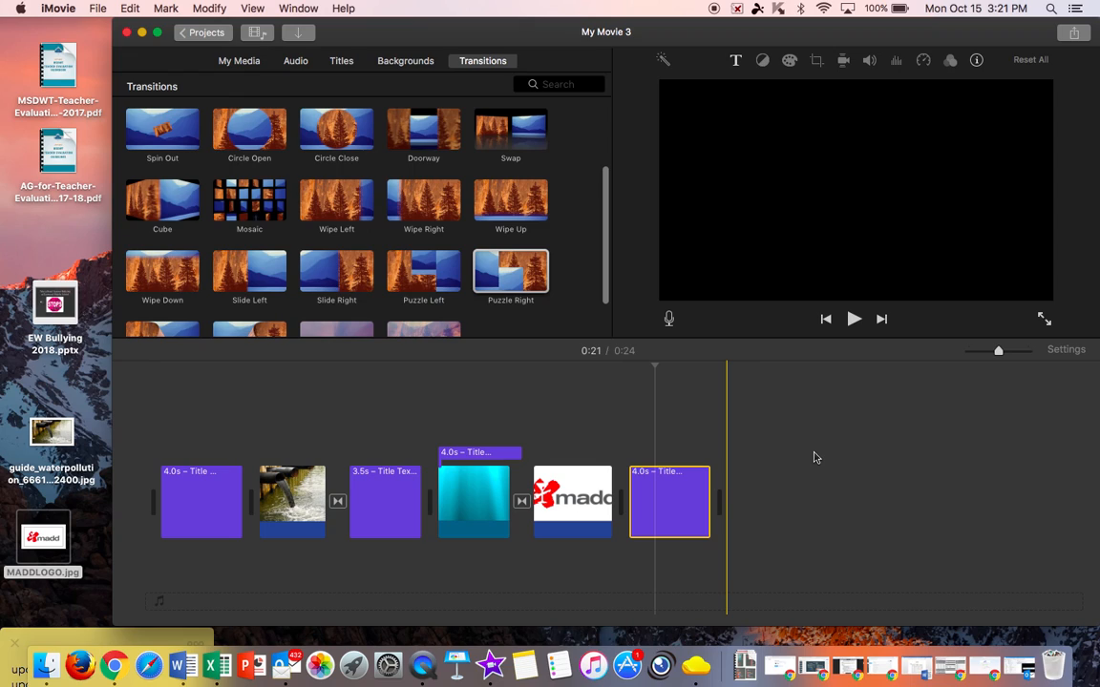
left_click(678, 489)
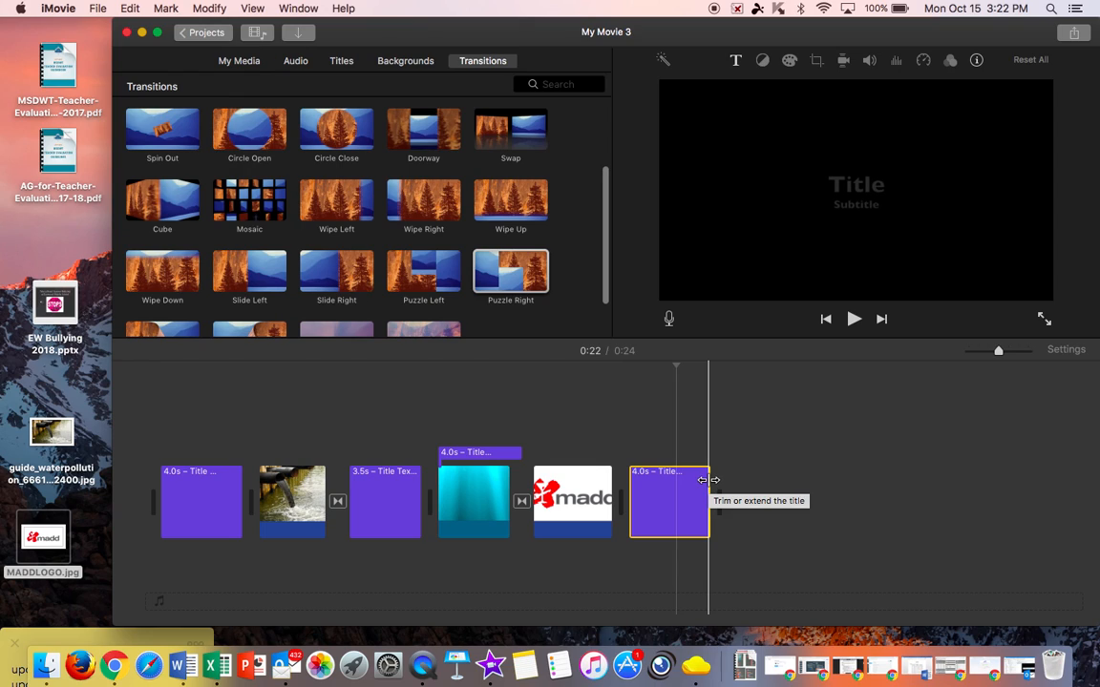
left_click_drag(715, 480, 733, 483)
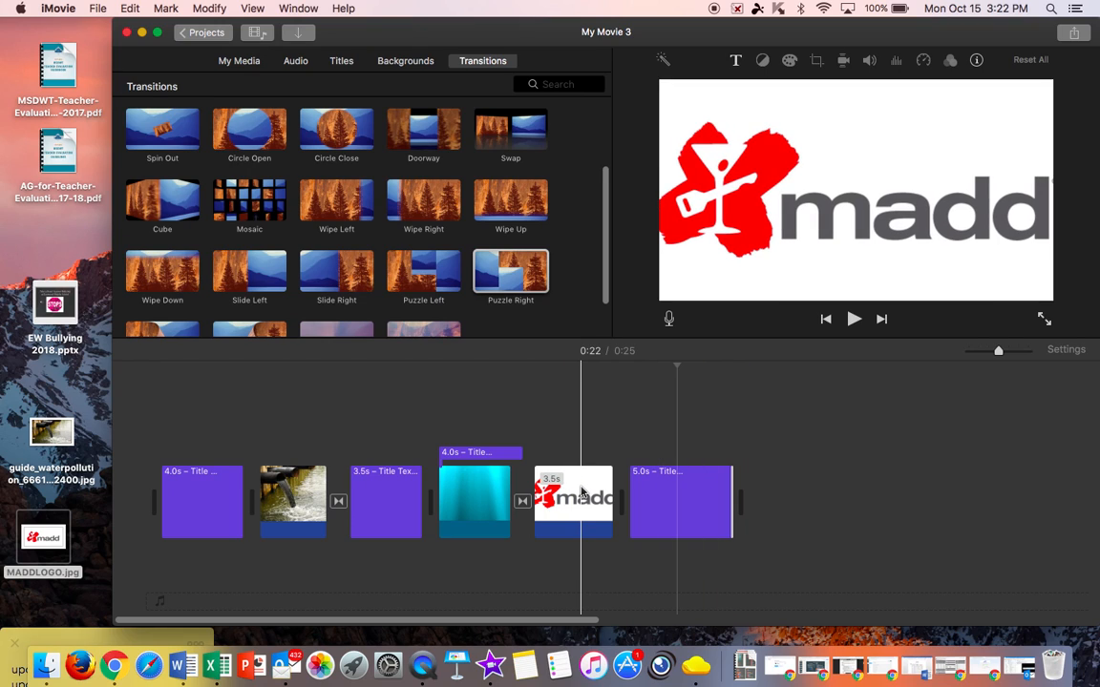
- Select the MADD logo clip in the timeline
left_click(581, 491)
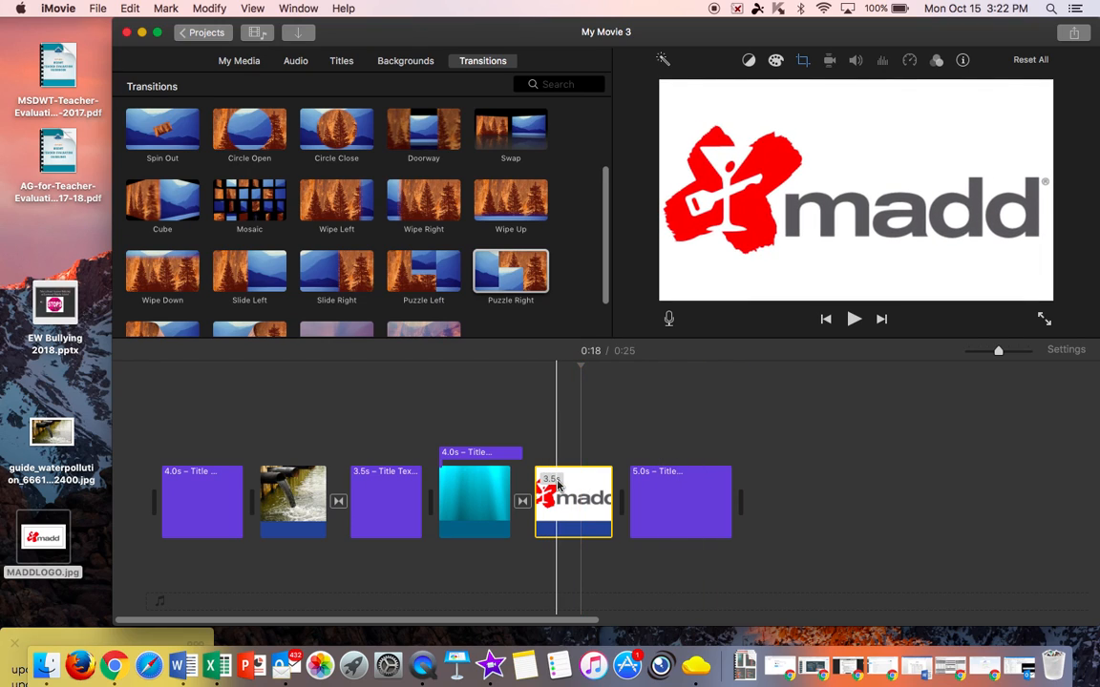